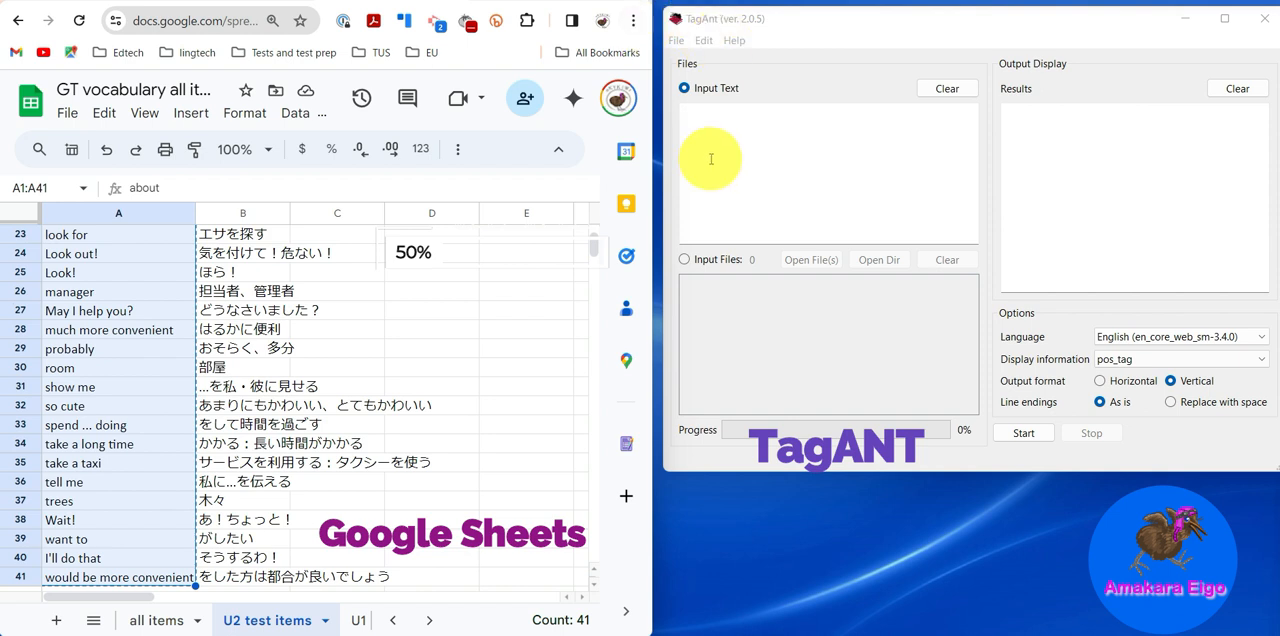
- Paste the copied vocabulary list into TagAnt as input text and run the part-of-speech tagging
{"action": "left_click", "coordinate": [697, 132]}
{"action": "key", "text": "ctrl+v"}
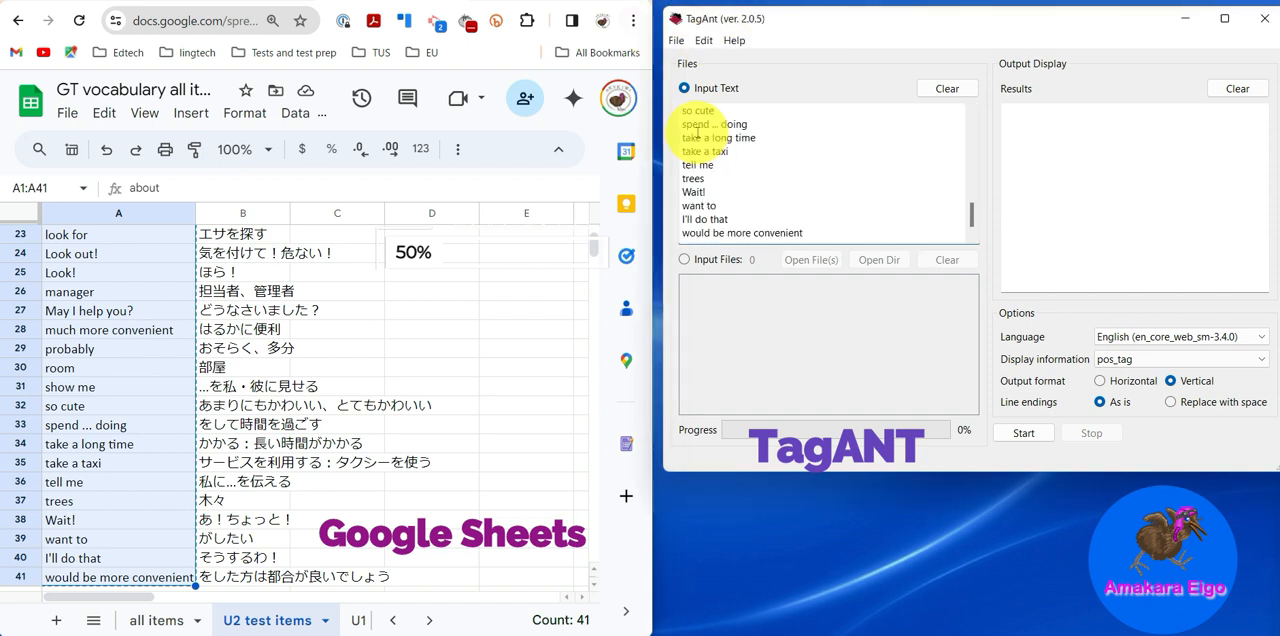
{"action": "left_click", "coordinate": [1024, 434]}
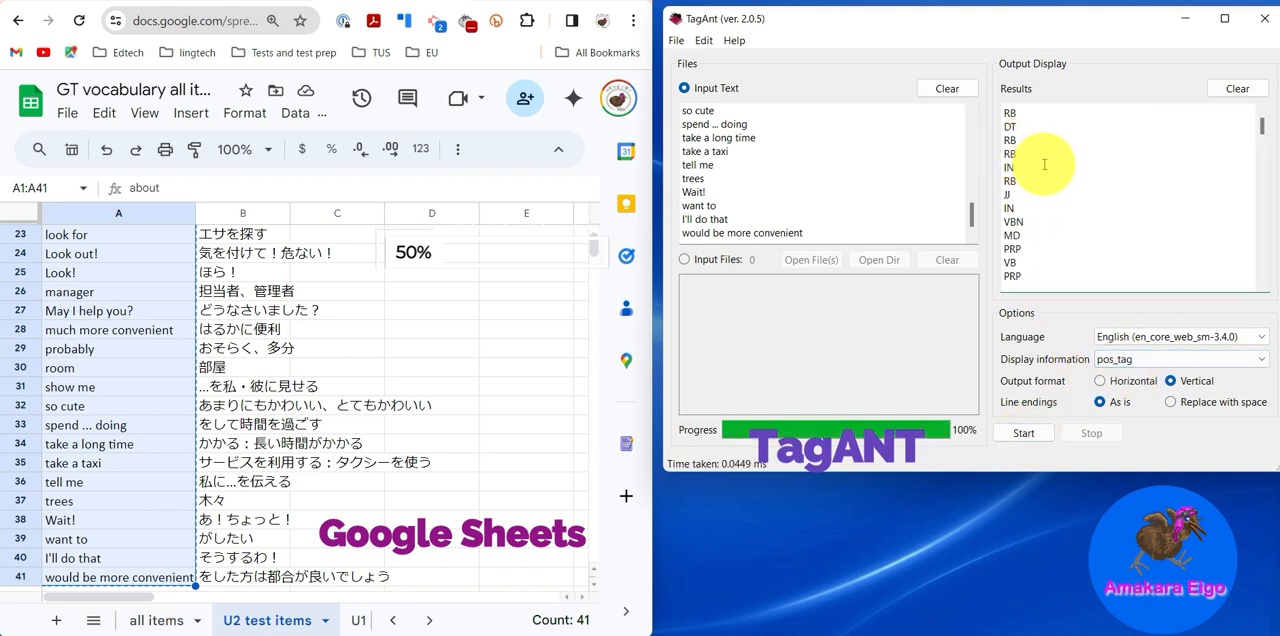
- Copy all the tagging results into column C of the U2 test items sheet, starting at C1
{"action": "key", "text": "ctrl+a"}
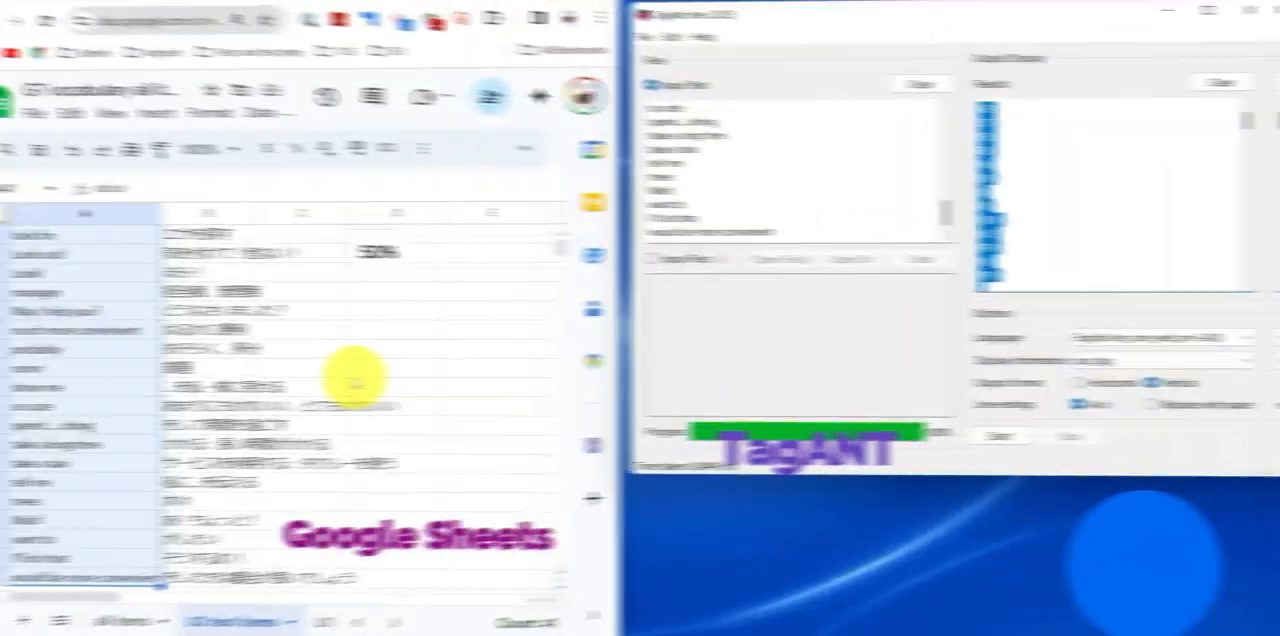
{"action": "scroll", "coordinate": [337, 348], "scroll_direction": "up", "scroll_amount": 8}
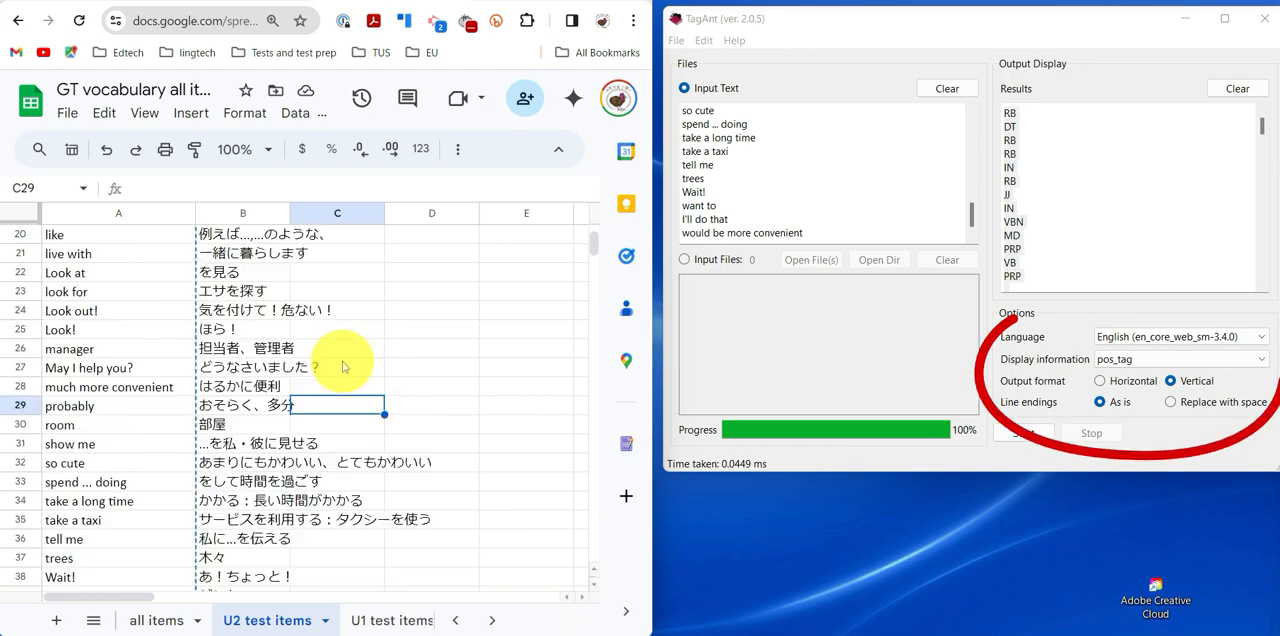
{"action": "left_click", "coordinate": [335, 236]}
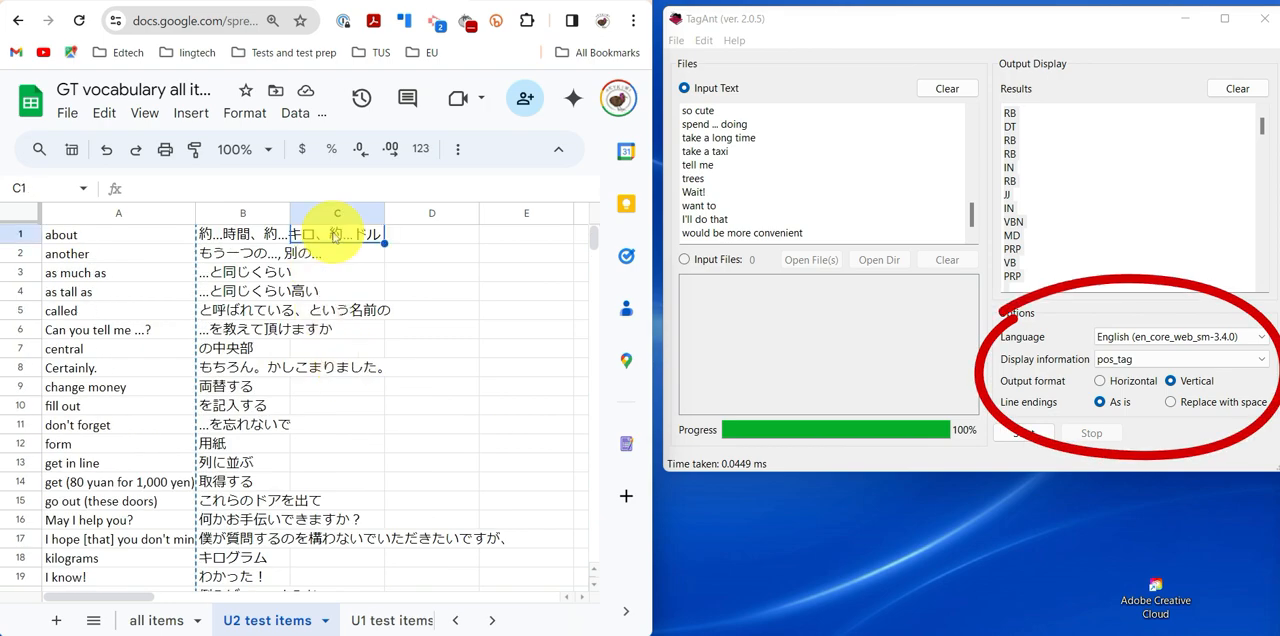
{"action": "key", "text": "ctrl+v"}
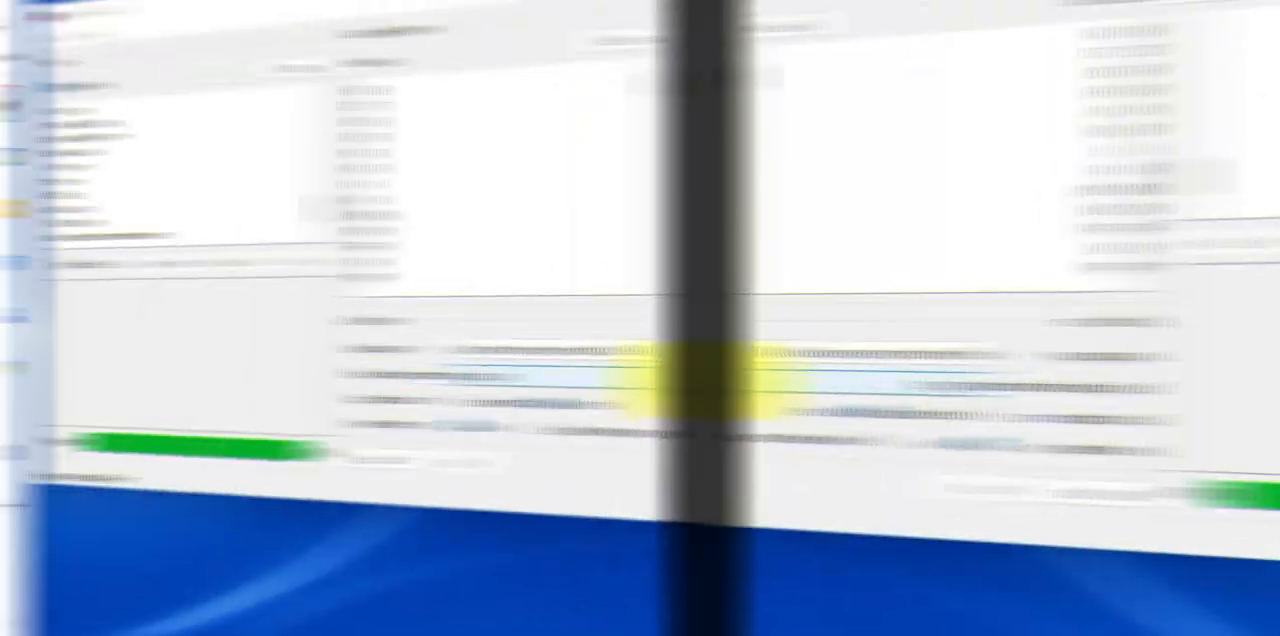
- Set TagAnt's display information to word+pos_tag, rerun the tagging and look through the word and tag pairs
{"action": "left_click", "coordinate": [1240, 364]}
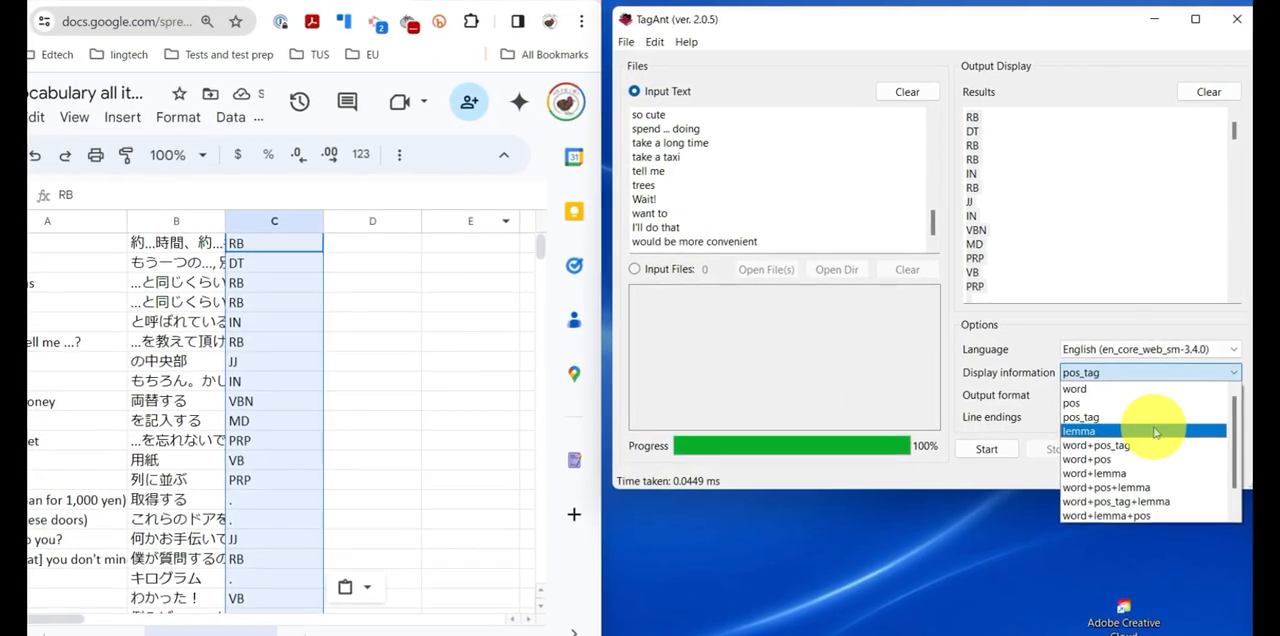
{"action": "left_click", "coordinate": [1130, 441]}
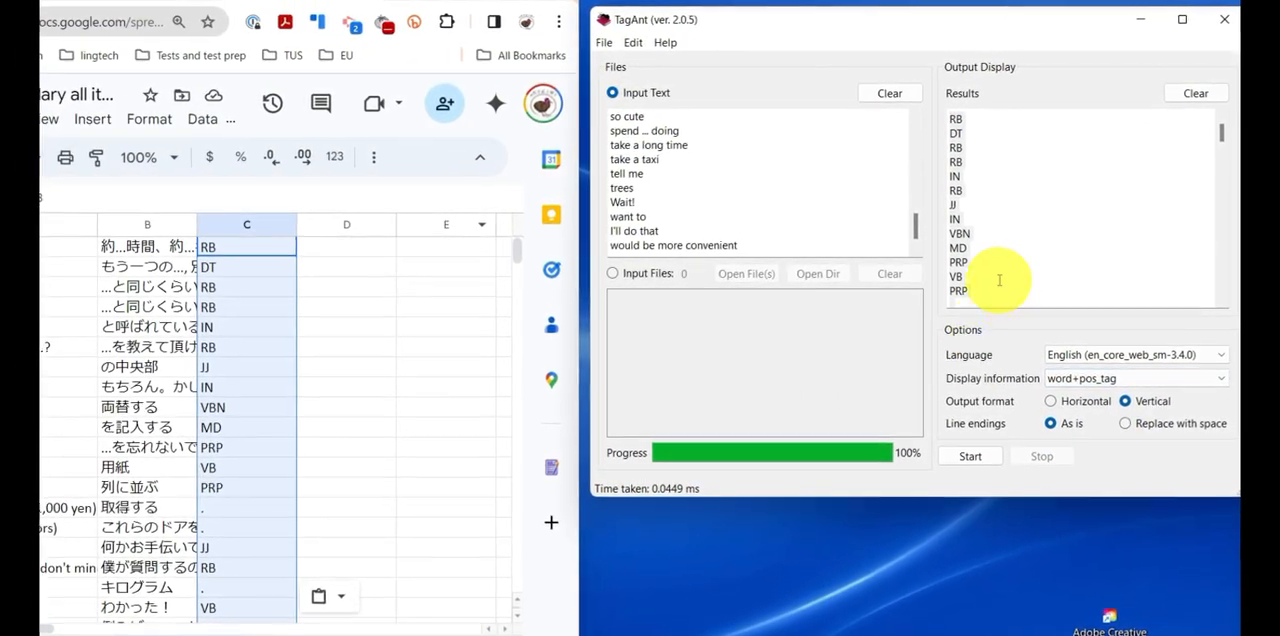
{"action": "left_click", "coordinate": [980, 458]}
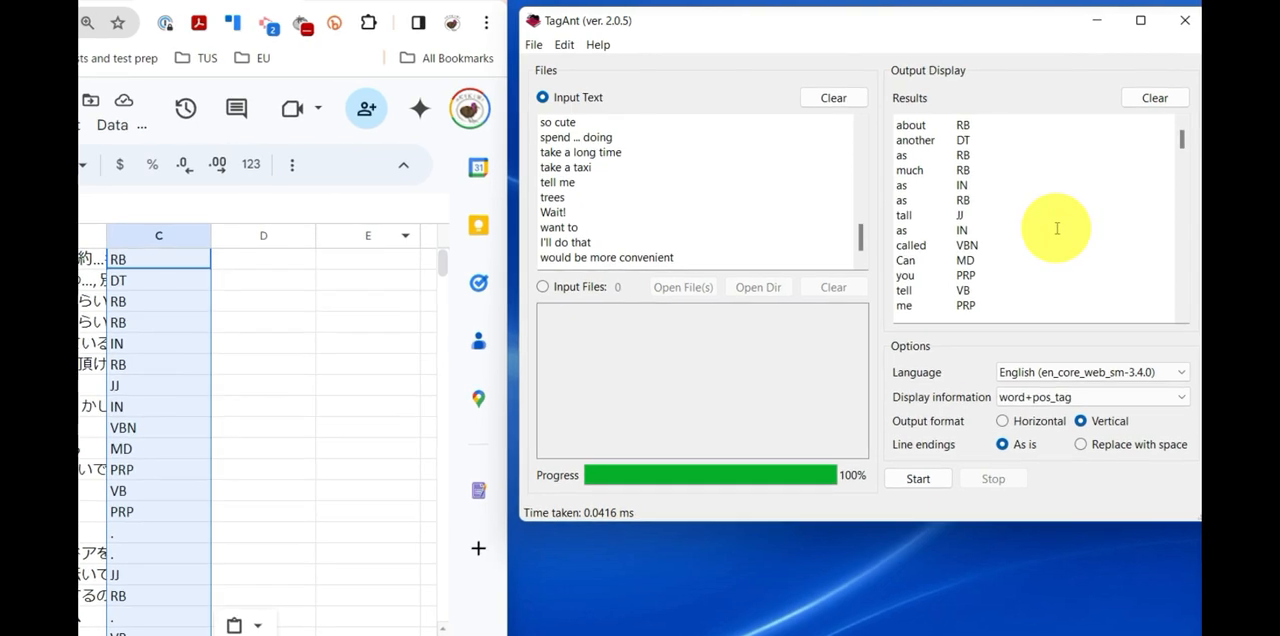
{"action": "scroll", "coordinate": [1045, 228], "scroll_direction": "down", "scroll_amount": 1}
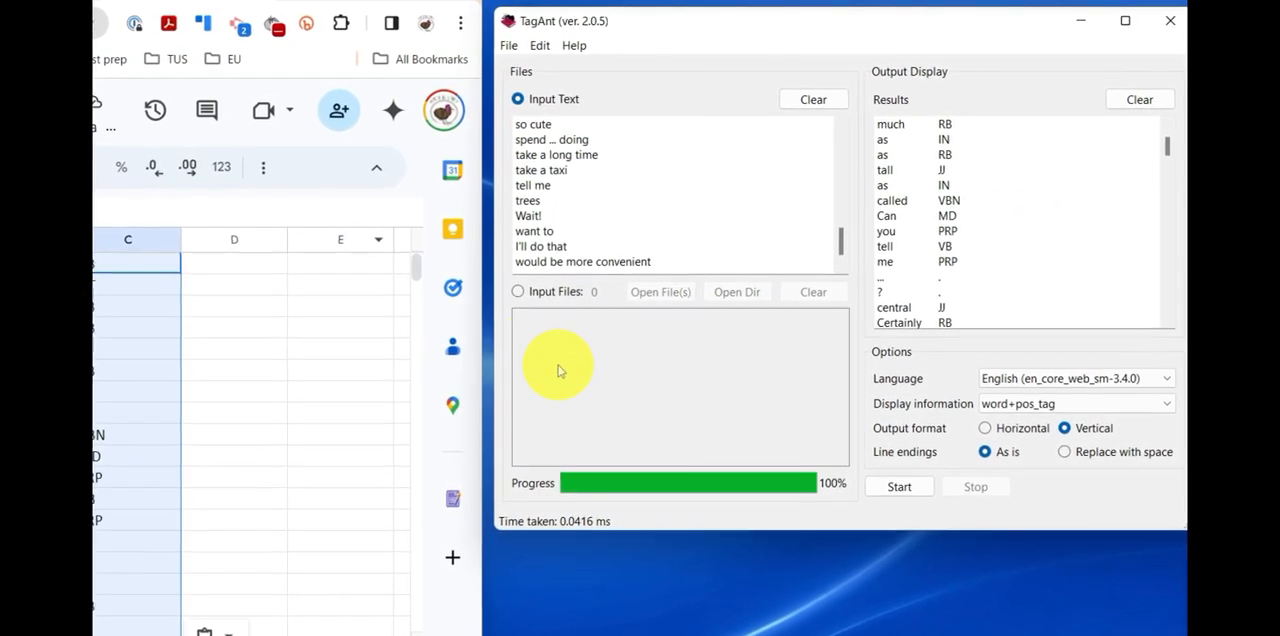
- In Google Sheets, sort the range A1:C41 by column C from A to Z
{"action": "left_click", "coordinate": [216, 387]}
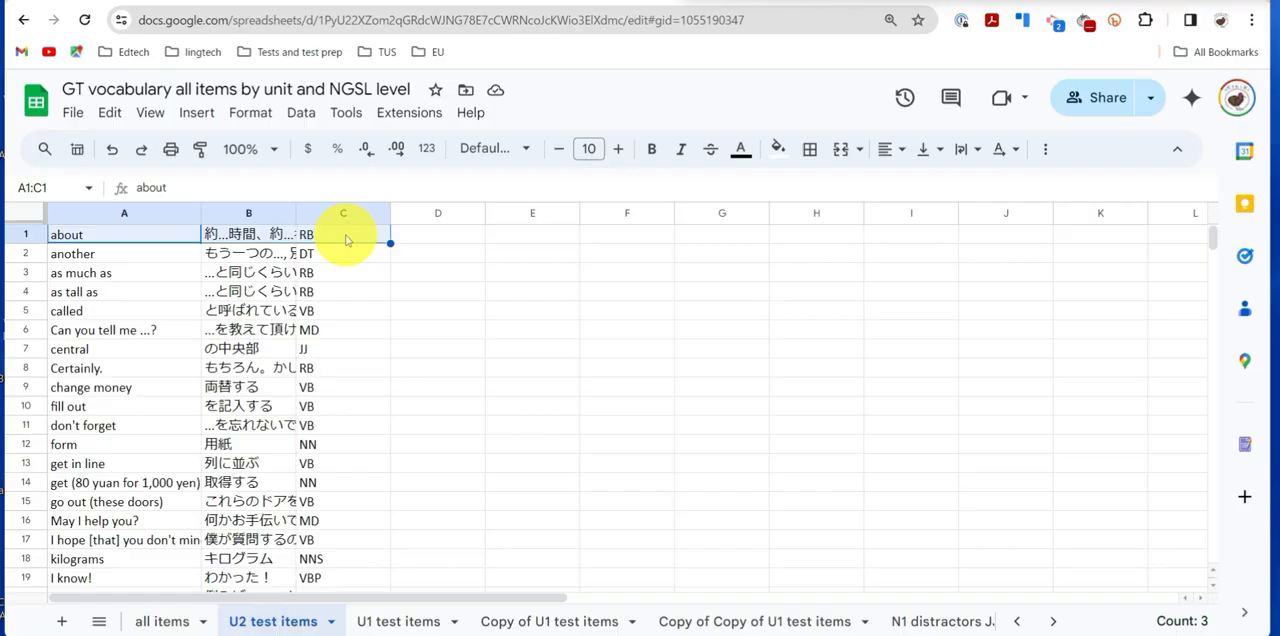
{"action": "key", "text": "ctrl+shift+Down"}
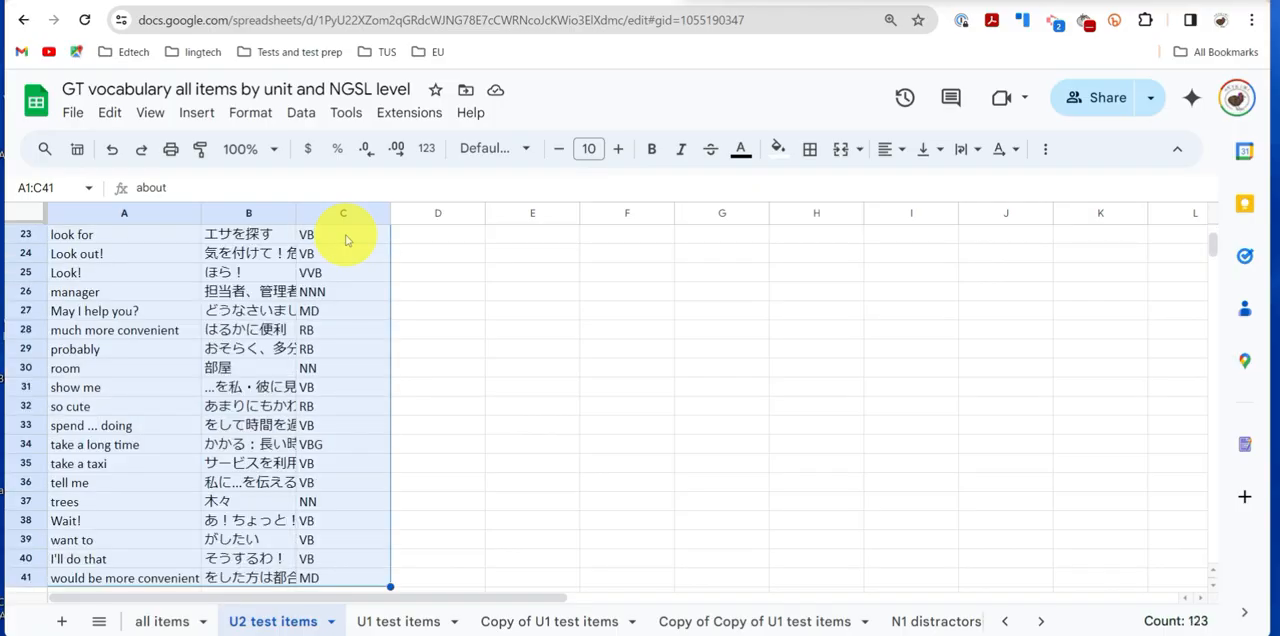
{"action": "left_click", "coordinate": [304, 114]}
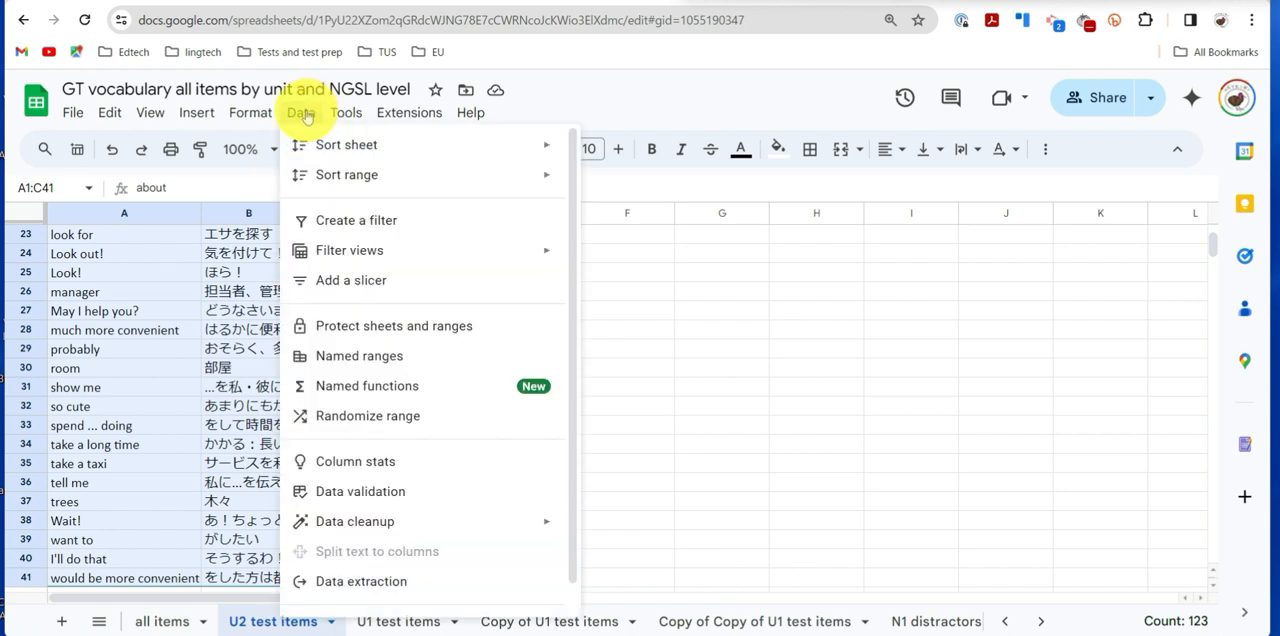
{"action": "mouse_move", "coordinate": [355, 176]}
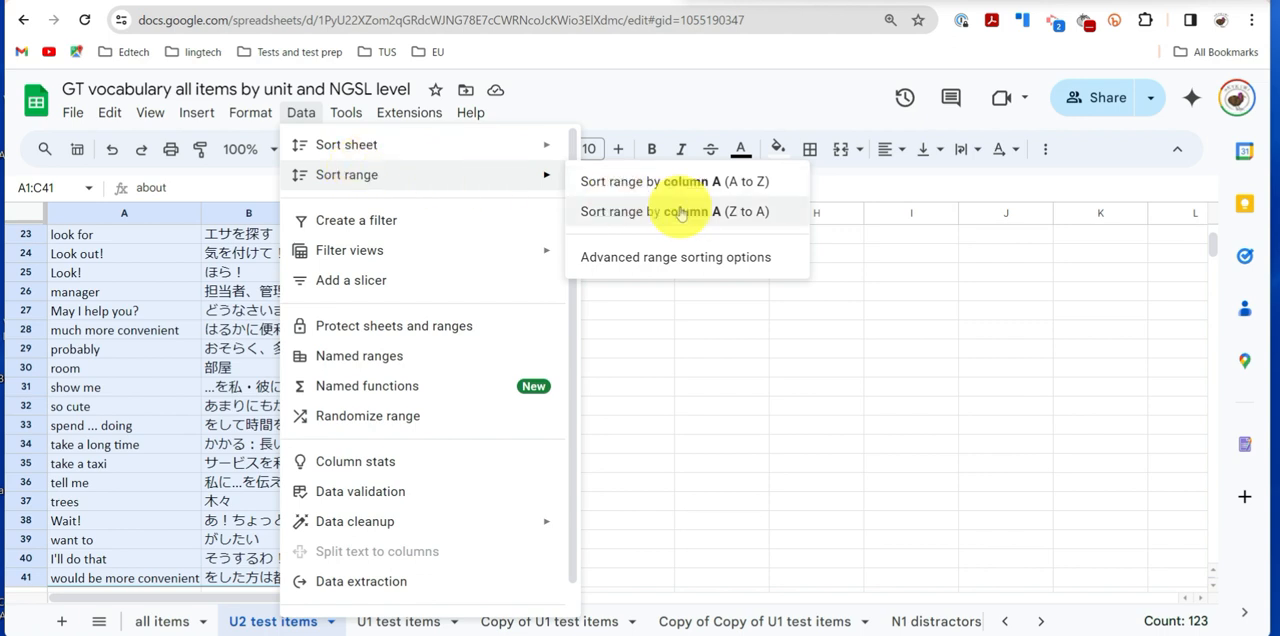
{"action": "left_click", "coordinate": [687, 259]}
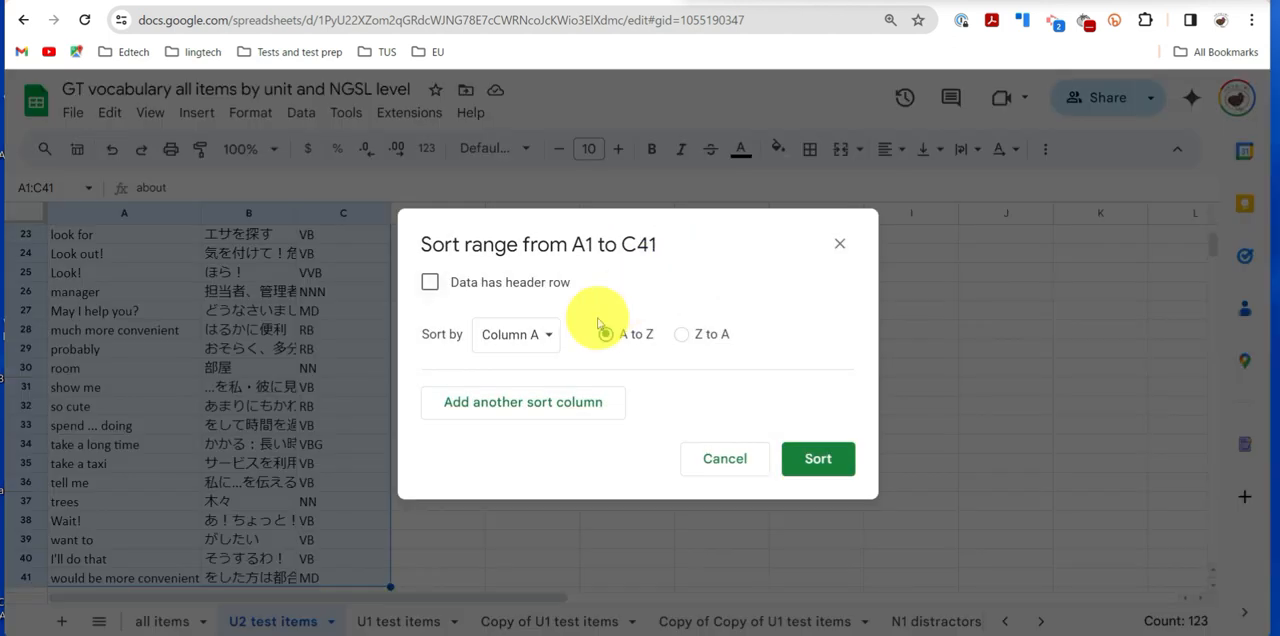
{"action": "left_click", "coordinate": [540, 334]}
{"action": "left_click", "coordinate": [540, 397]}
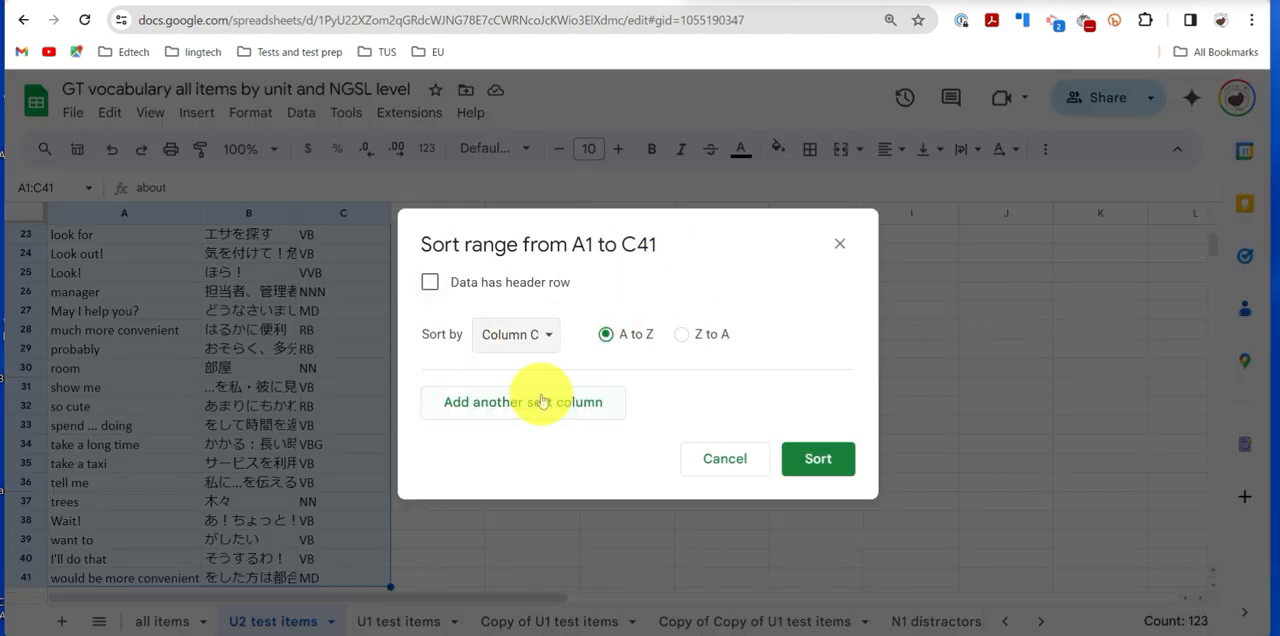
{"action": "left_click", "coordinate": [817, 461]}
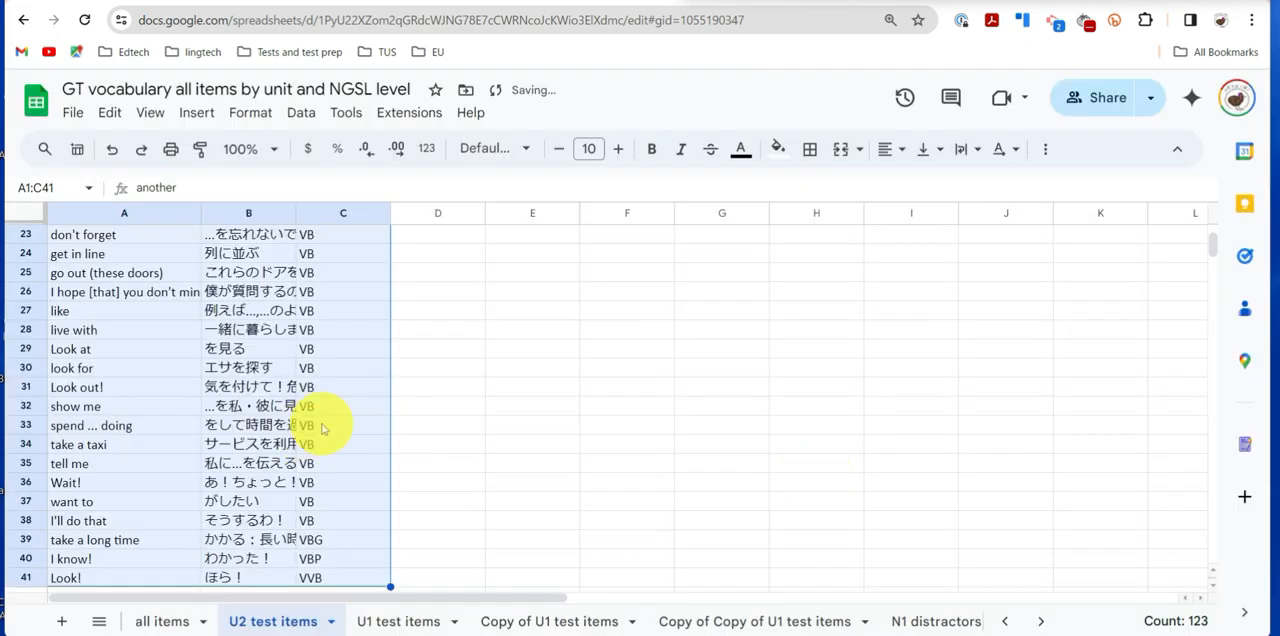
- Insert a blank row above "about" and another above "called" to separate the tag groups
{"action": "scroll", "coordinate": [172, 492], "scroll_direction": "down", "scroll_amount": 1}
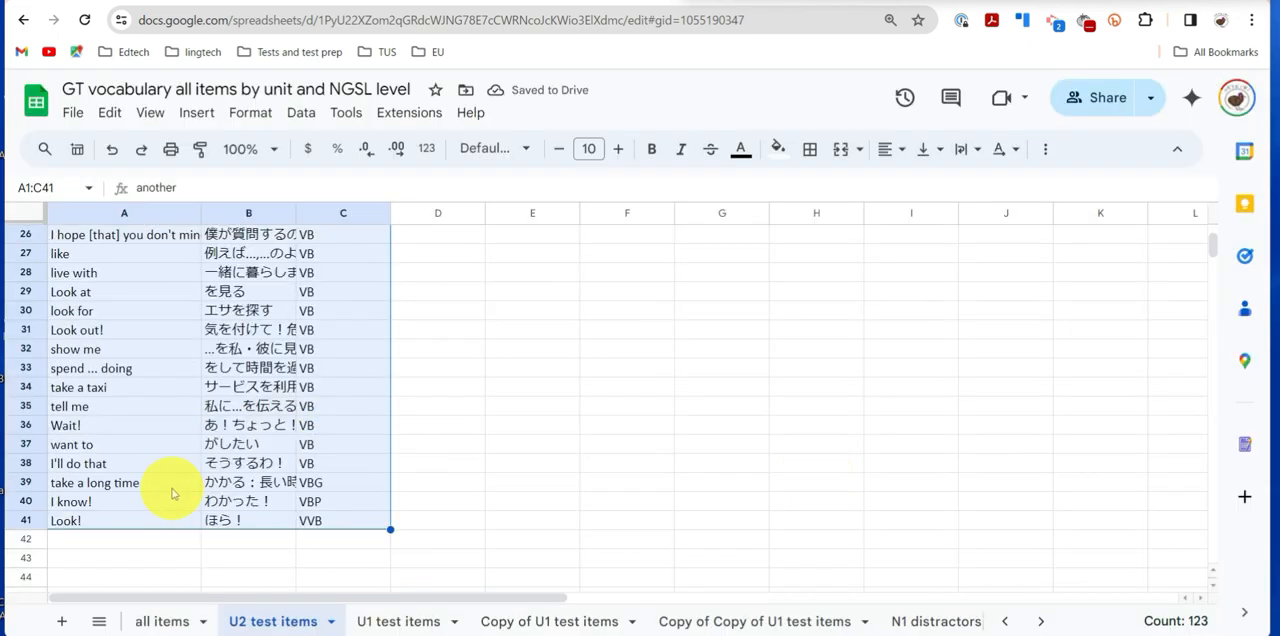
{"action": "scroll", "coordinate": [173, 491], "scroll_direction": "up", "scroll_amount": 6}
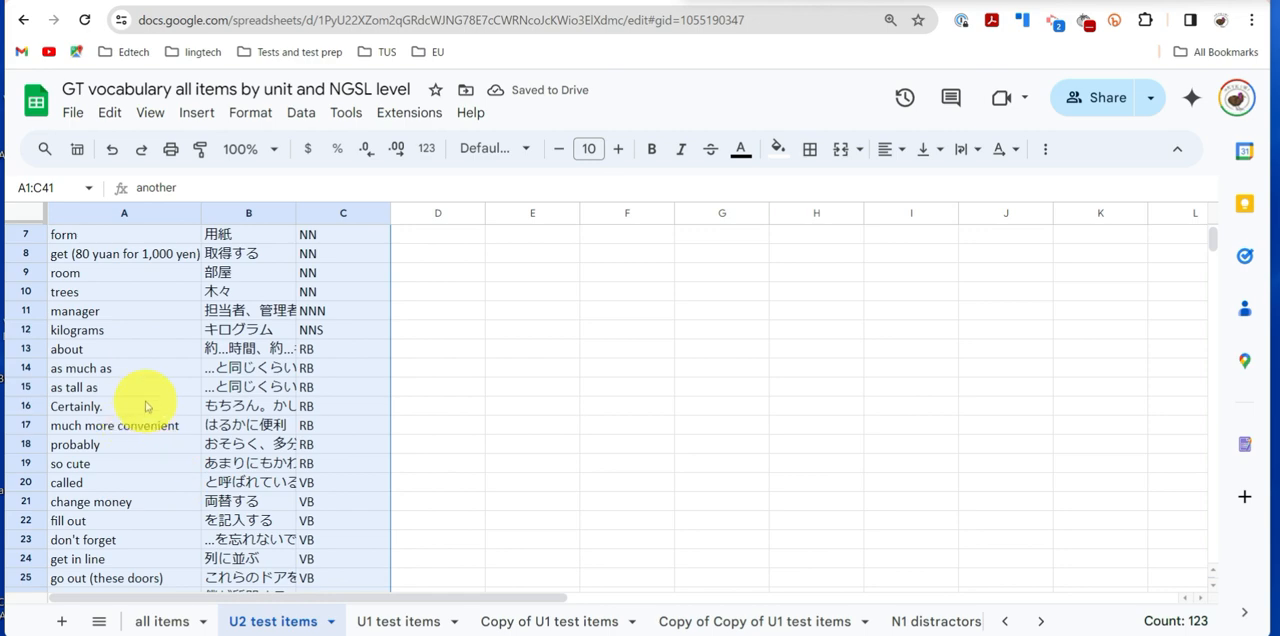
{"action": "left_click", "coordinate": [30, 350]}
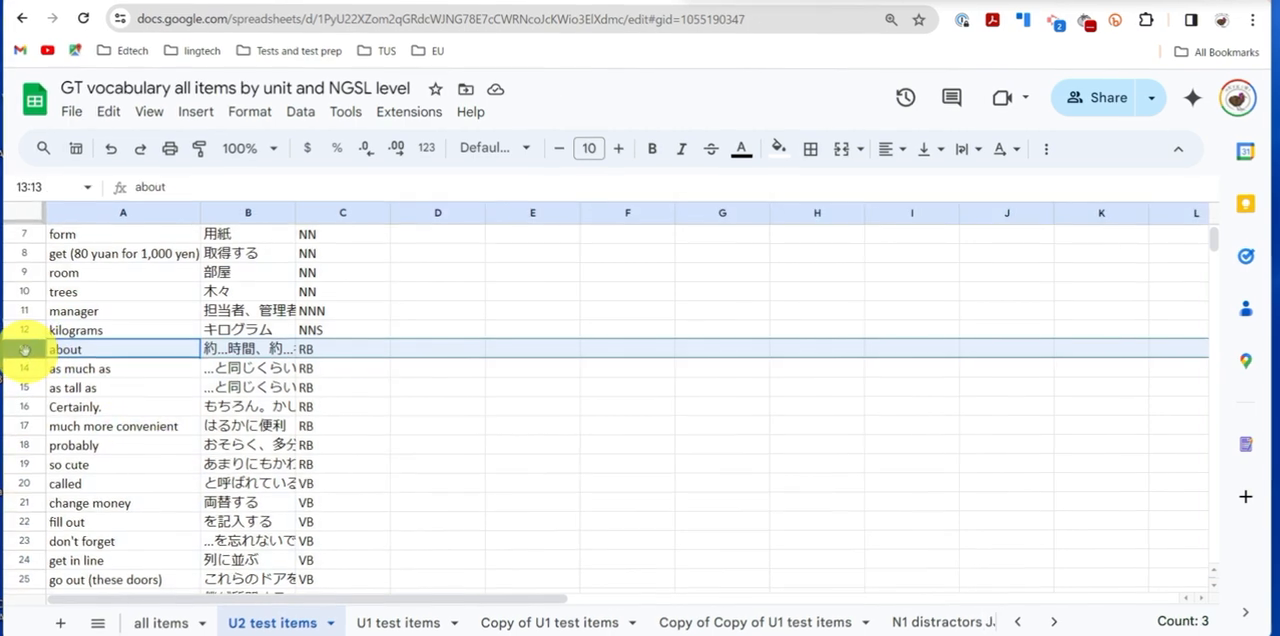
{"action": "right_click", "coordinate": [30, 348]}
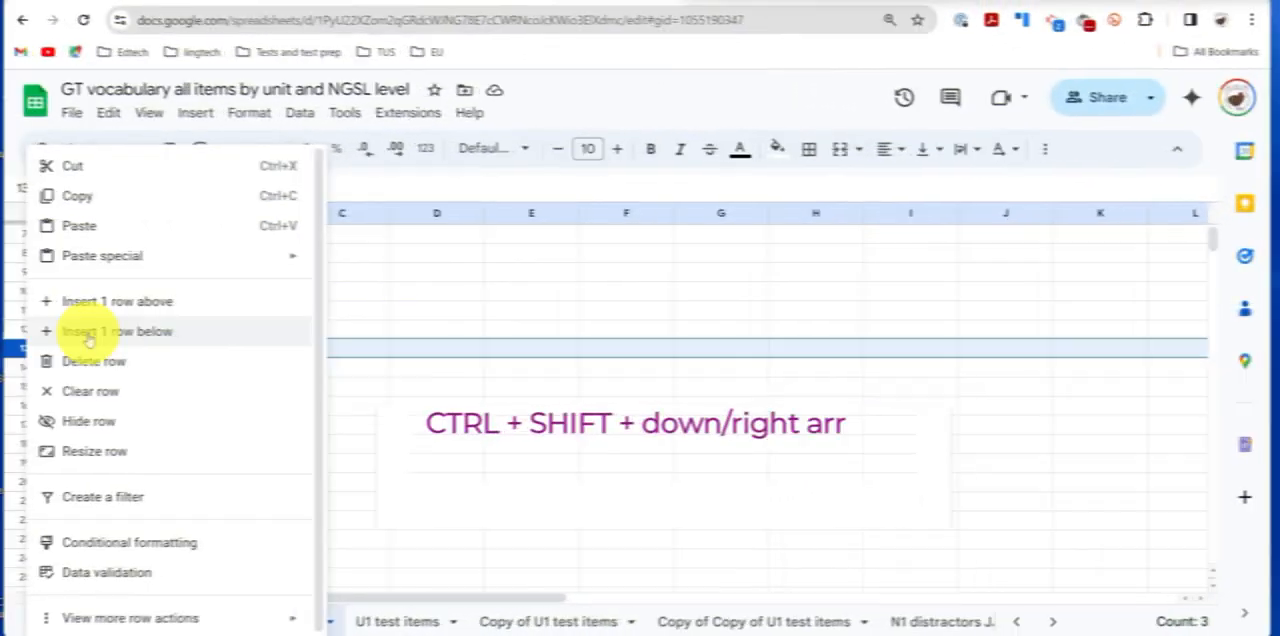
{"action": "left_click", "coordinate": [149, 306]}
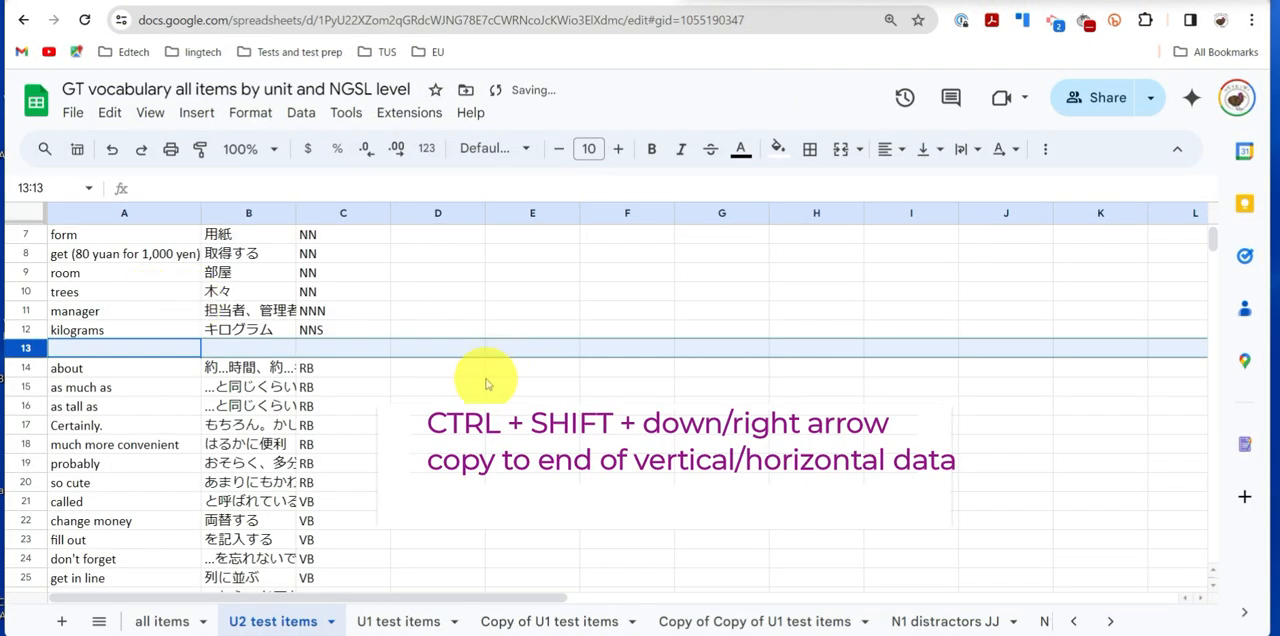
{"action": "left_click", "coordinate": [455, 402]}
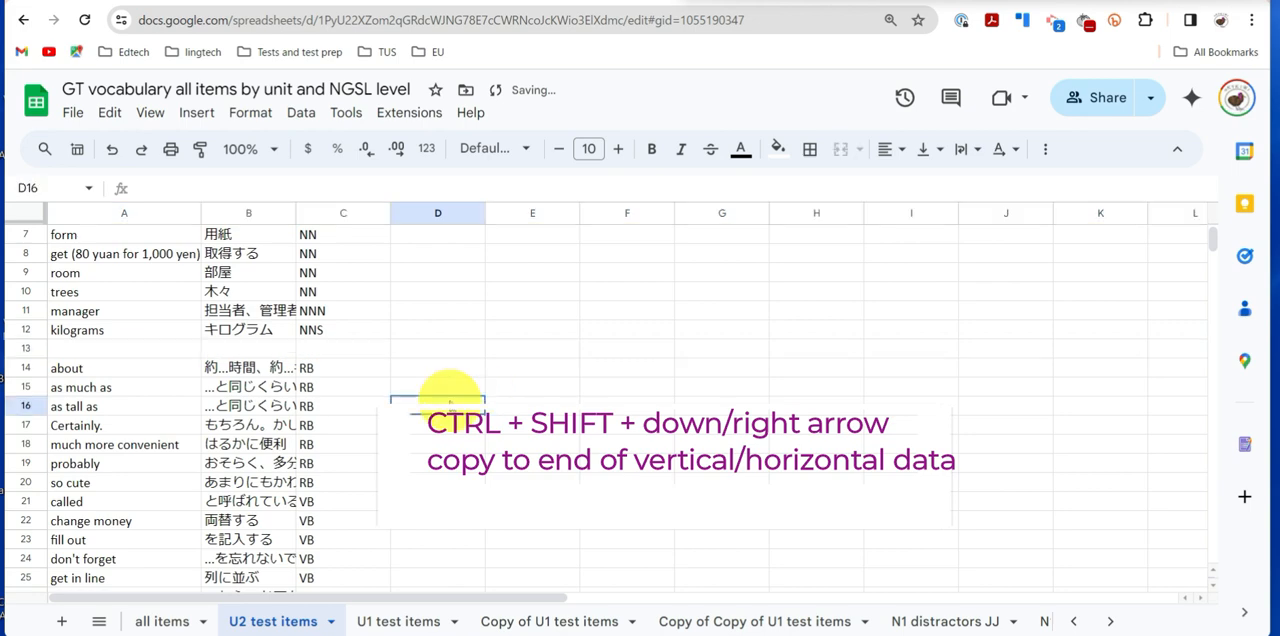
{"action": "left_click", "coordinate": [25, 501]}
{"action": "right_click", "coordinate": [25, 500]}
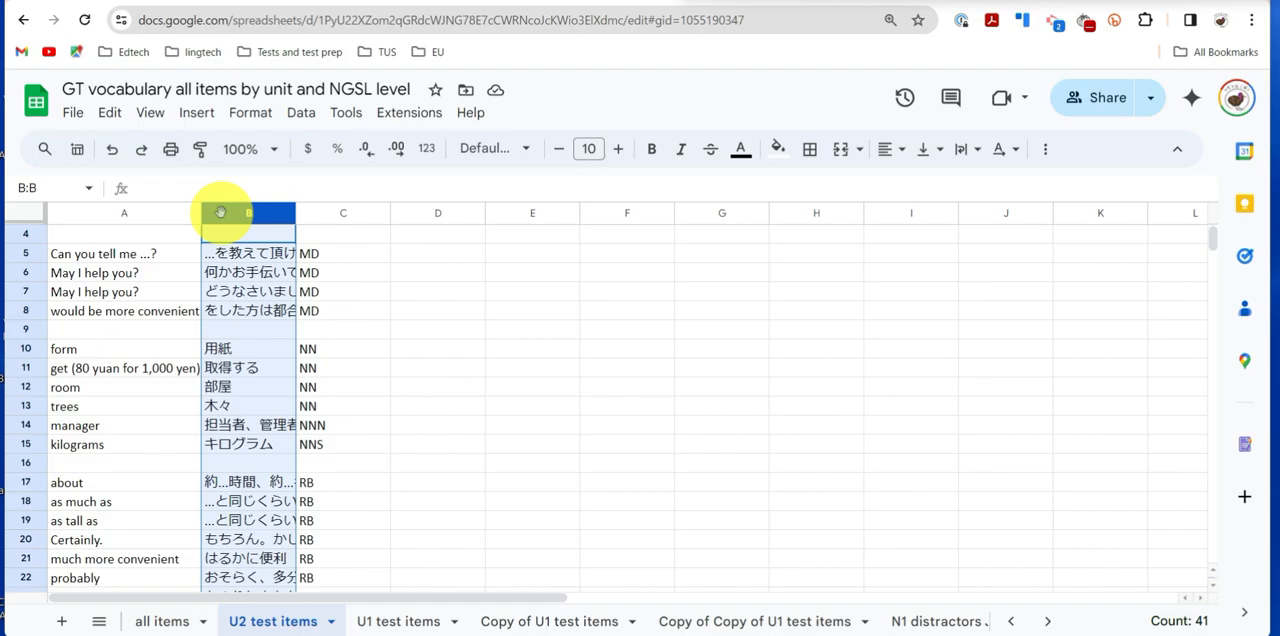
- Copy the Japanese meanings from column B into column D and the English items from column A into column E
{"action": "key", "text": "ctrl+c"}
{"action": "left_click", "coordinate": [413, 213]}
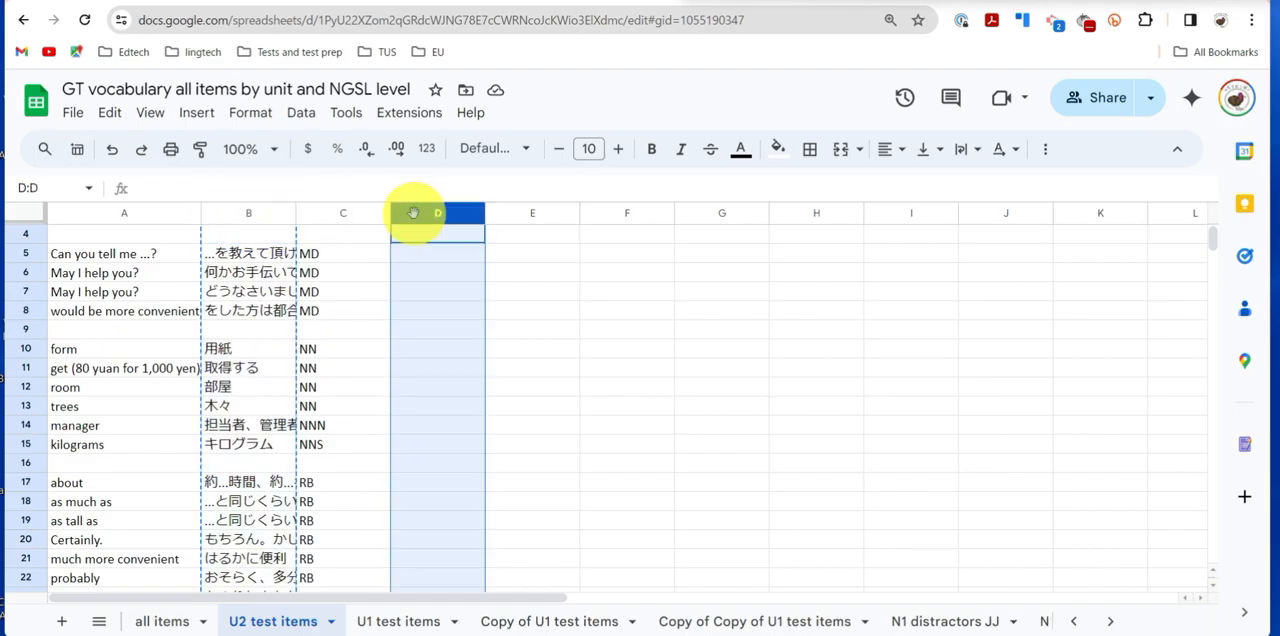
{"action": "key", "text": "ctrl+v"}
{"action": "left_click", "coordinate": [88, 213]}
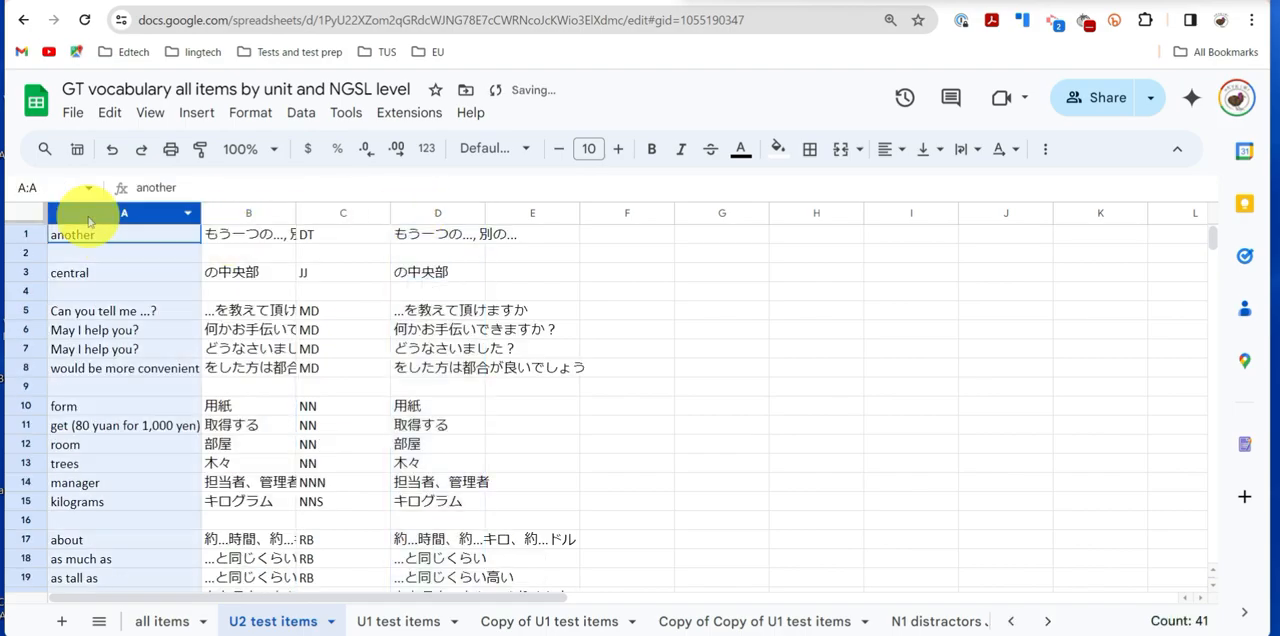
{"action": "left_click", "coordinate": [511, 214]}
{"action": "key", "text": "ctrl+v"}
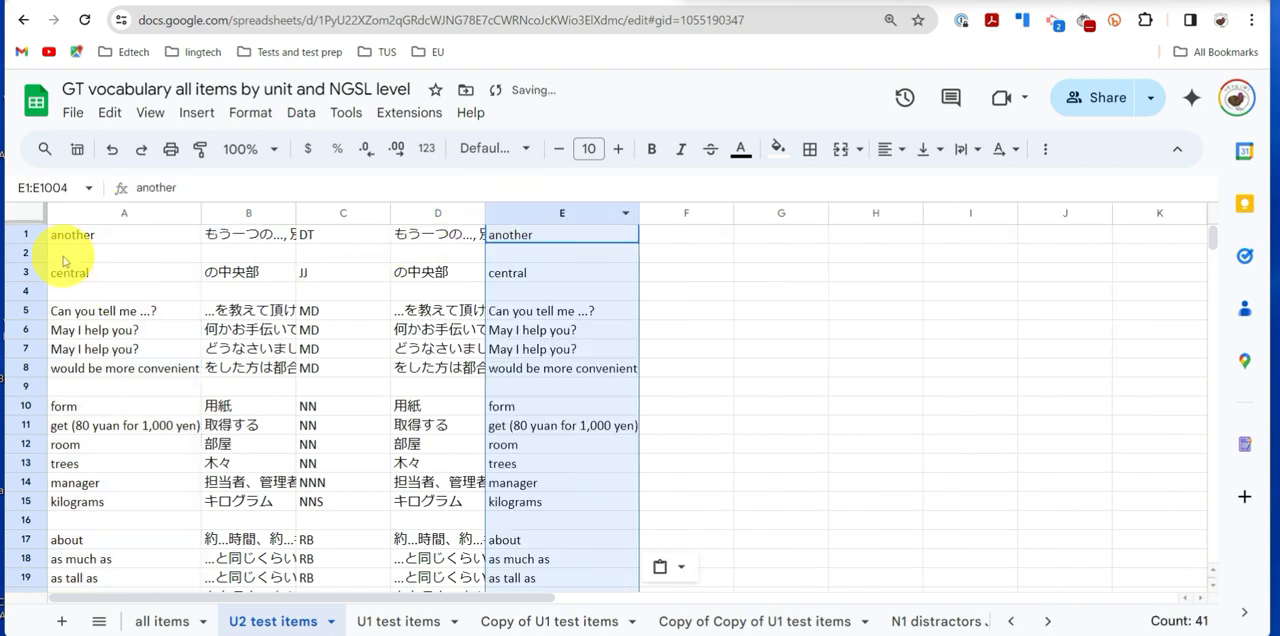
- Delete the original columns A and B, and adjust the widths of the remaining columns to fit their contents
{"action": "left_click", "coordinate": [168, 215]}
{"action": "left_click_drag", "start_coordinate": [168, 215], "coordinate": [225, 217]}
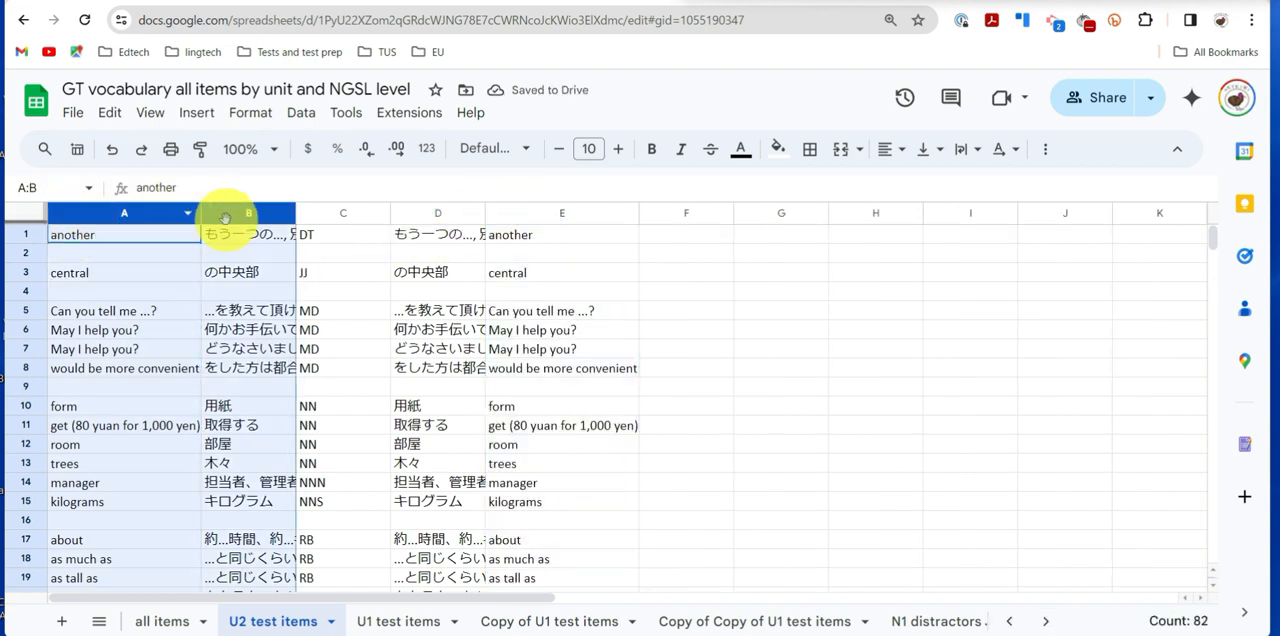
{"action": "right_click", "coordinate": [216, 240]}
{"action": "mouse_move", "coordinate": [216, 247]}
{"action": "left_click", "coordinate": [300, 361]}
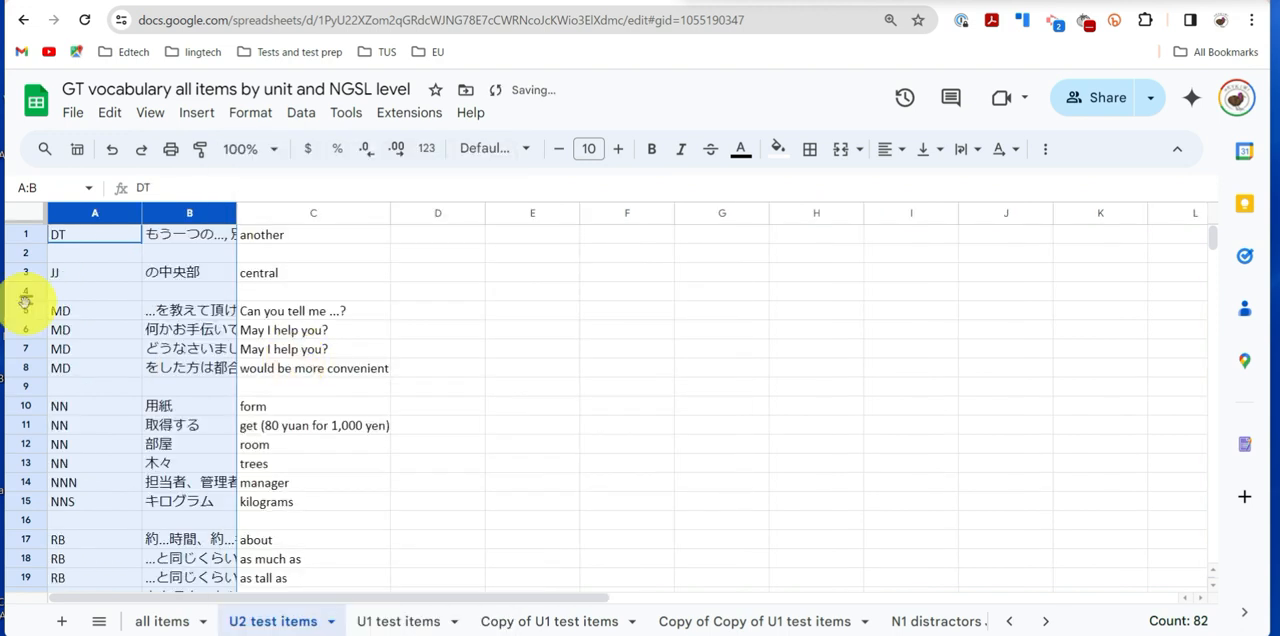
{"action": "left_click_drag", "start_coordinate": [140, 213], "coordinate": [230, 222]}
{"action": "left_click", "coordinate": [107, 215]}
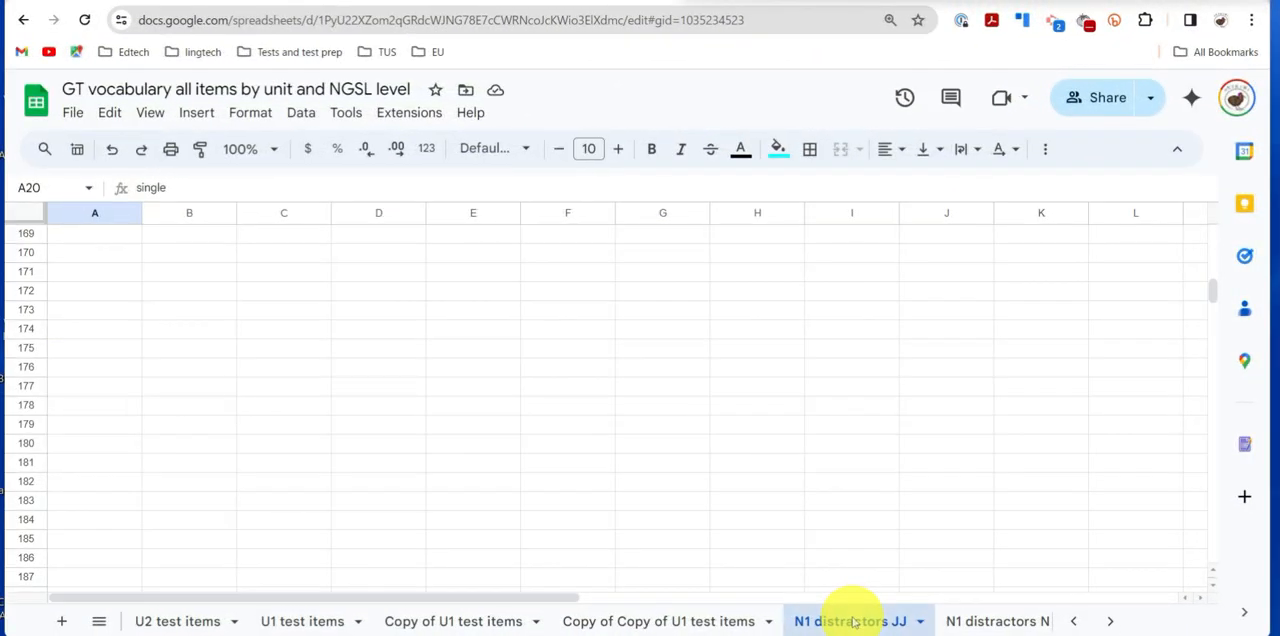
- Copy the first three distractor words, cells A2:A4, on the N1 distractors JJ sheet
{"action": "scroll", "coordinate": [214, 470], "scroll_direction": "up", "scroll_amount": 20}
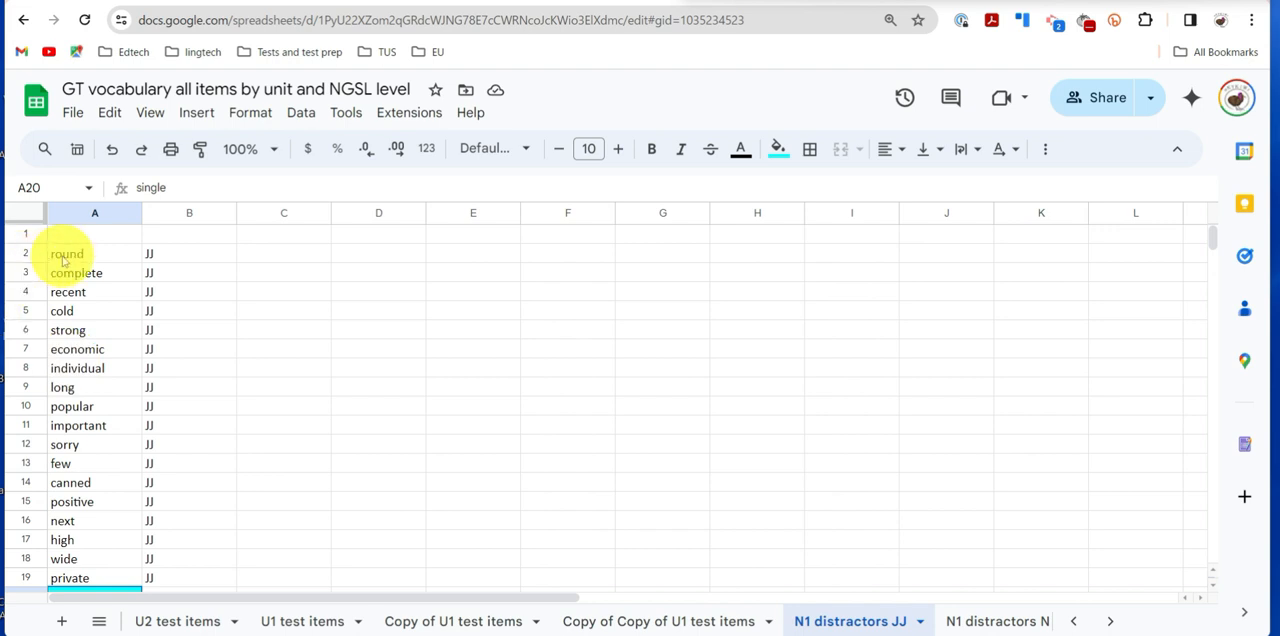
{"action": "left_click", "coordinate": [69, 261]}
{"action": "left_click_drag", "start_coordinate": [69, 257], "coordinate": [79, 289]}
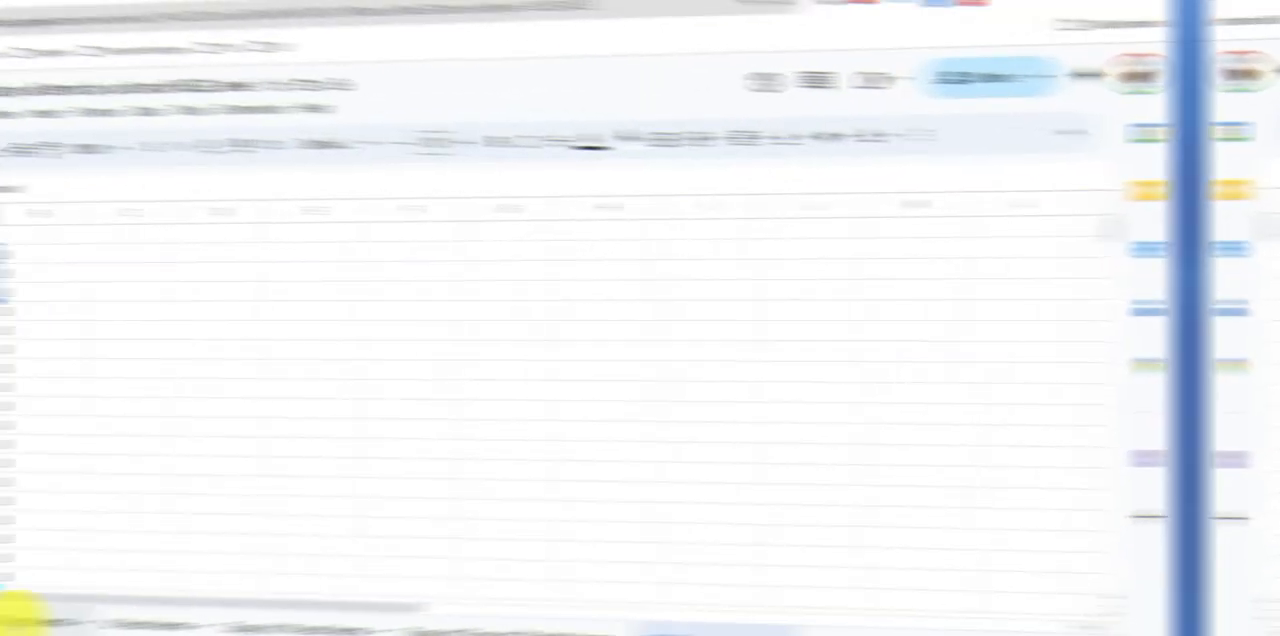
- Paste the copied distractors transposed into row 1 of the U2 test items sheet, starting at cell D1
{"action": "left_click", "coordinate": [182, 622]}
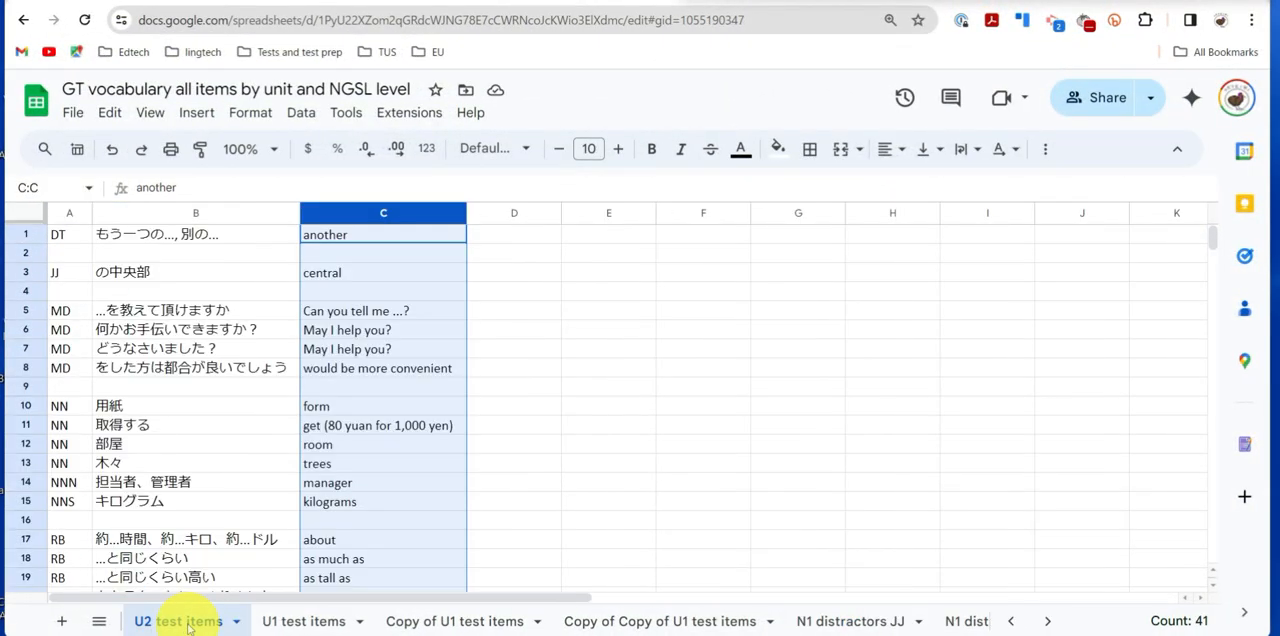
{"action": "left_click", "coordinate": [514, 238]}
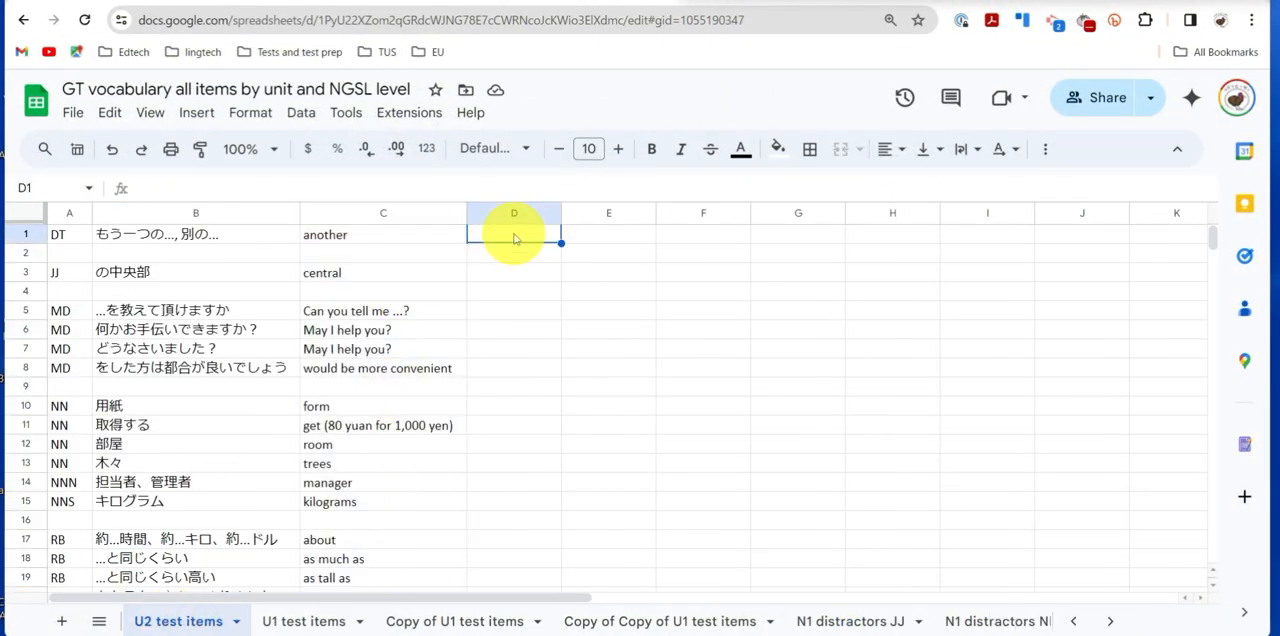
{"action": "right_click", "coordinate": [507, 238]}
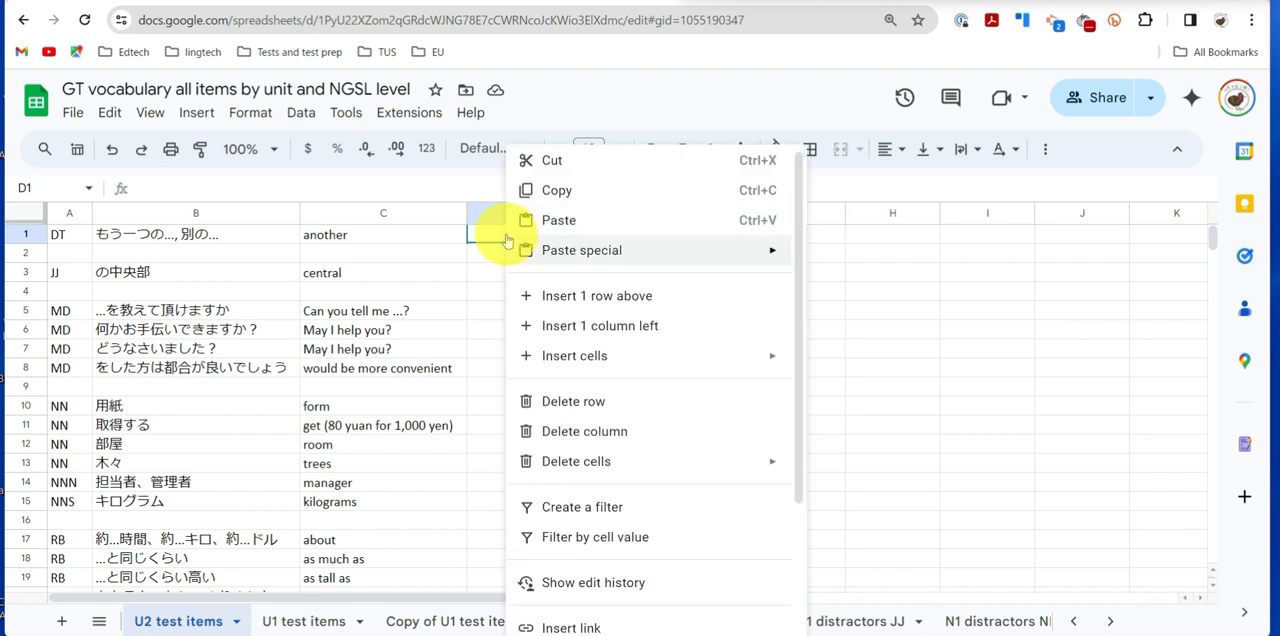
{"action": "mouse_move", "coordinate": [552, 250]}
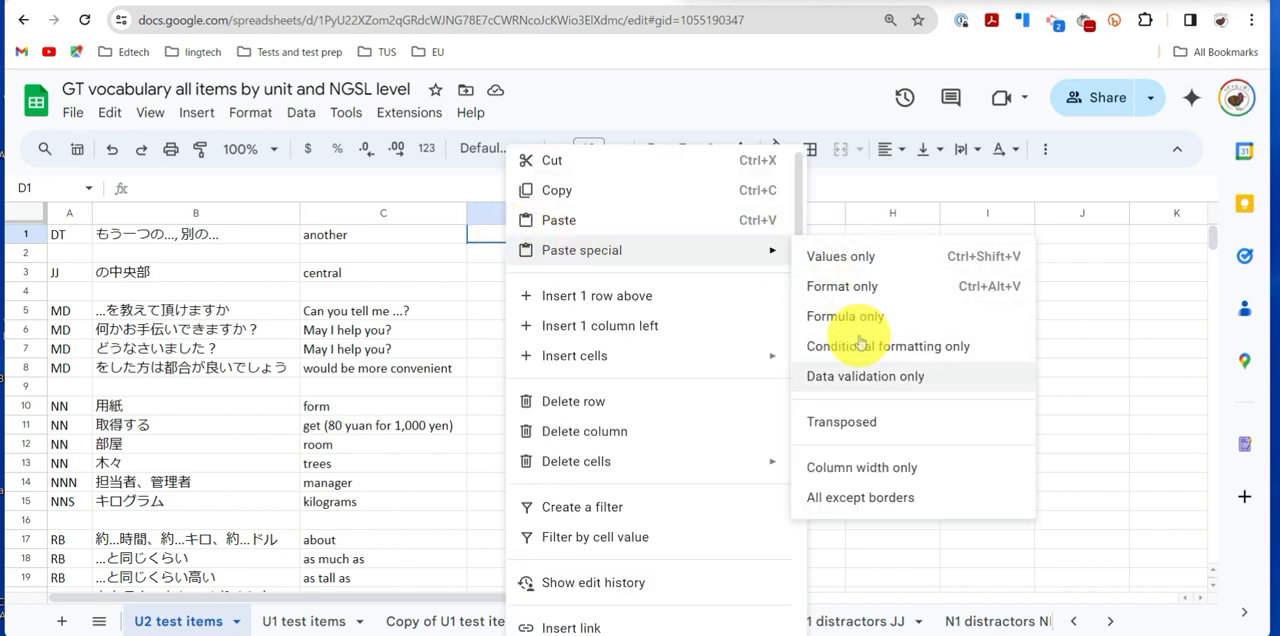
{"action": "left_click", "coordinate": [845, 422]}
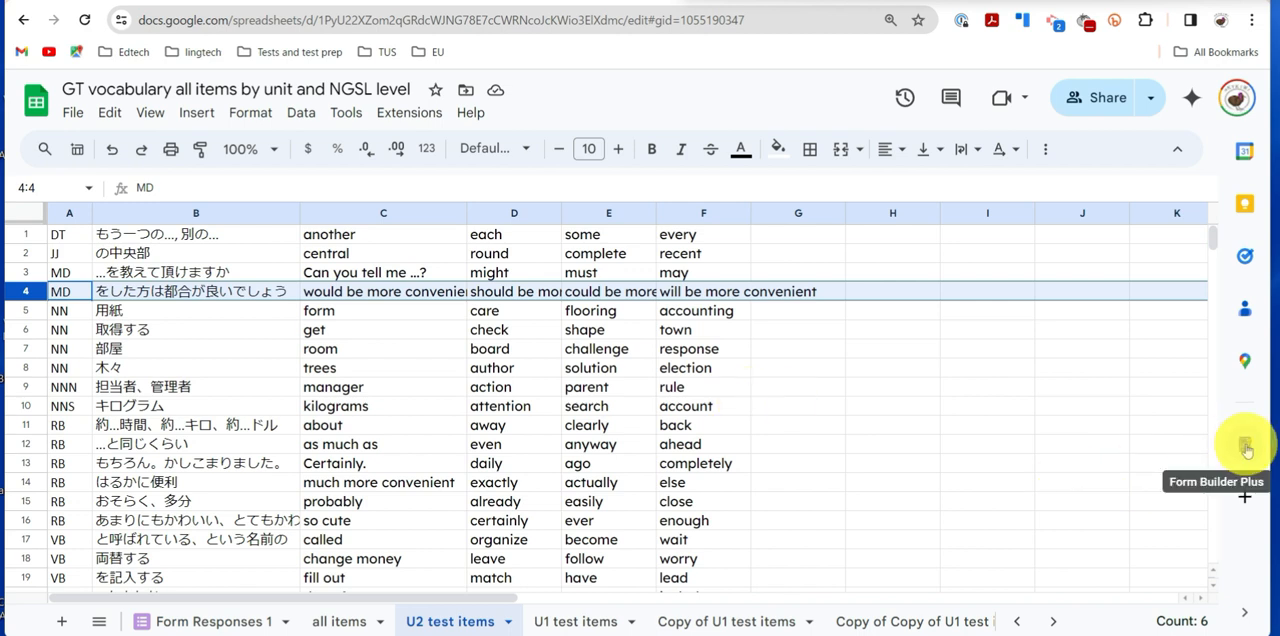
- Enter 1 in cells G1 and G2, beside the distractor columns, as the points values
{"action": "left_click", "coordinate": [776, 213]}
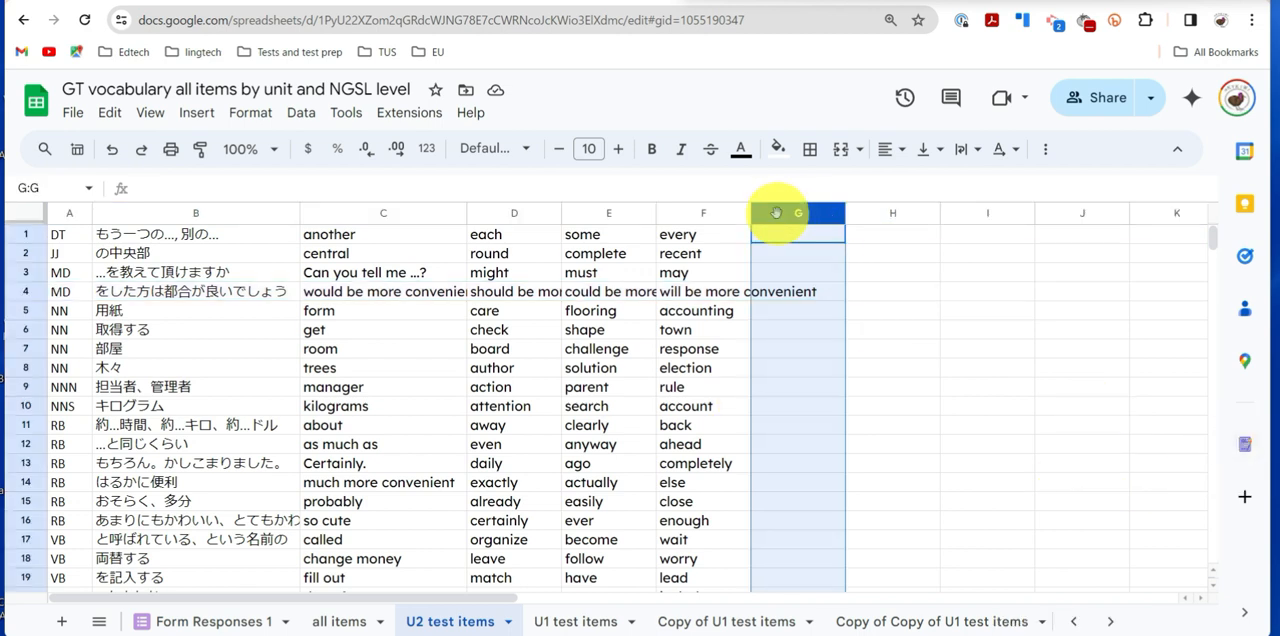
{"action": "left_click", "coordinate": [785, 243]}
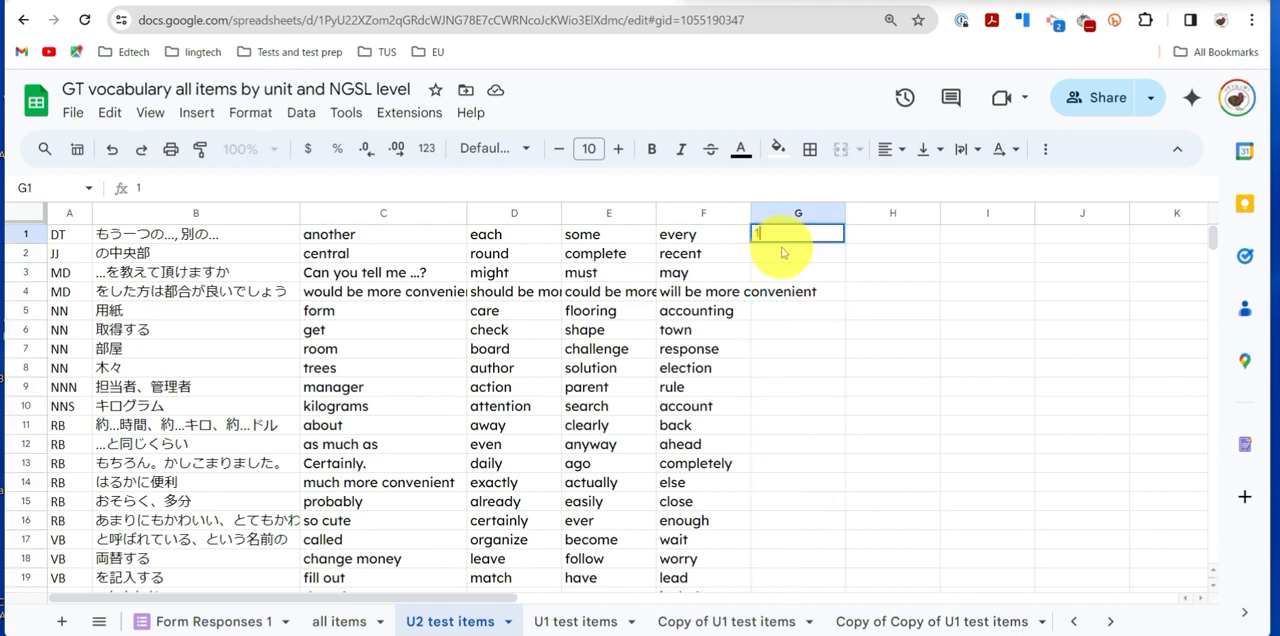
{"action": "key", "text": "Return"}
{"action": "type", "text": "1"}
{"action": "left_click", "coordinate": [880, 274]}
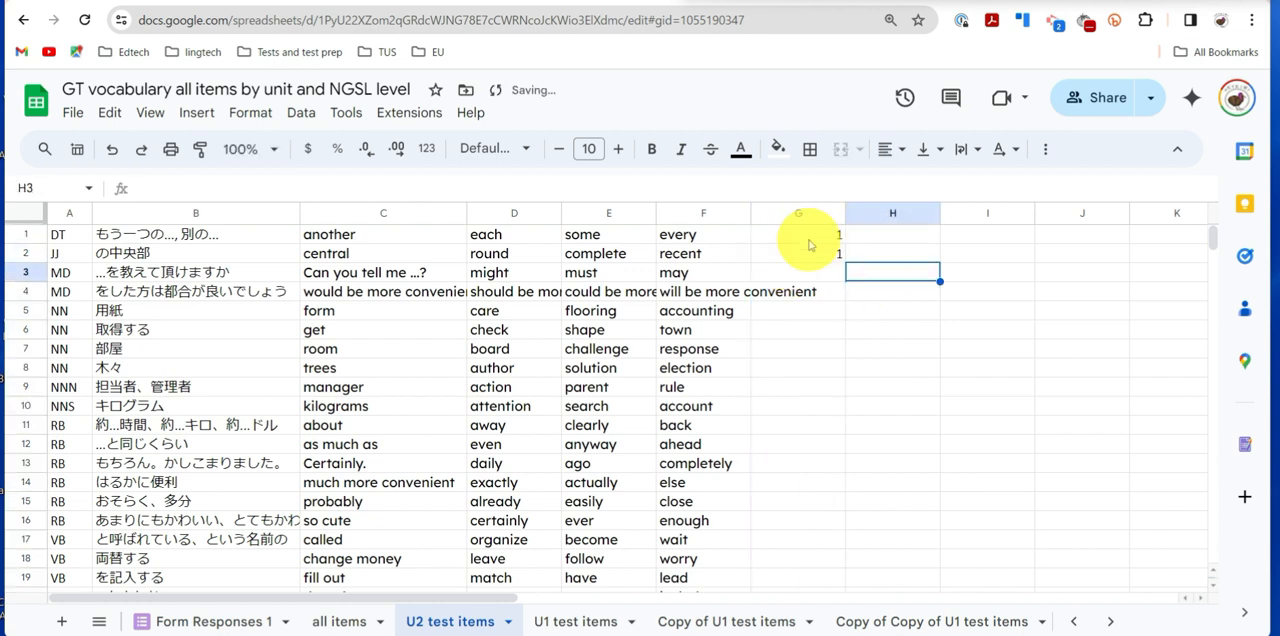
- Fill the value 1 down column G through row 38, and narrow the column
{"action": "left_click_drag", "start_coordinate": [805, 238], "coordinate": [805, 604]}
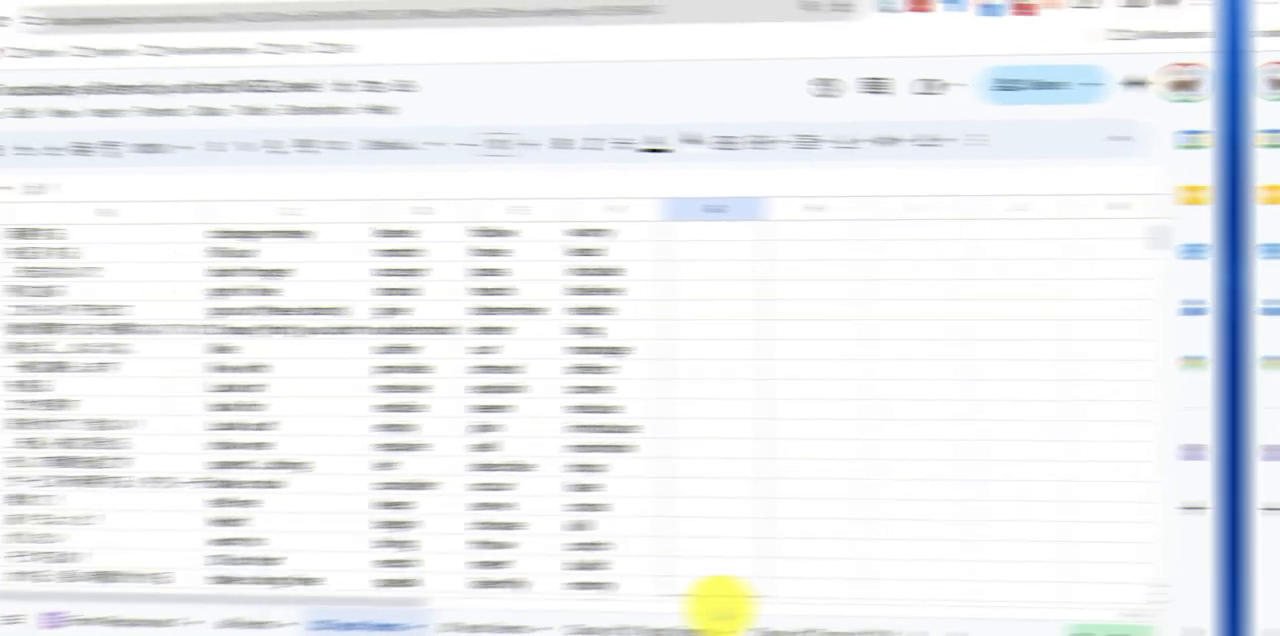
{"action": "left_click_drag", "start_coordinate": [720, 605], "coordinate": [815, 533]}
{"action": "scroll", "coordinate": [923, 528], "scroll_direction": "up", "scroll_amount": 8}
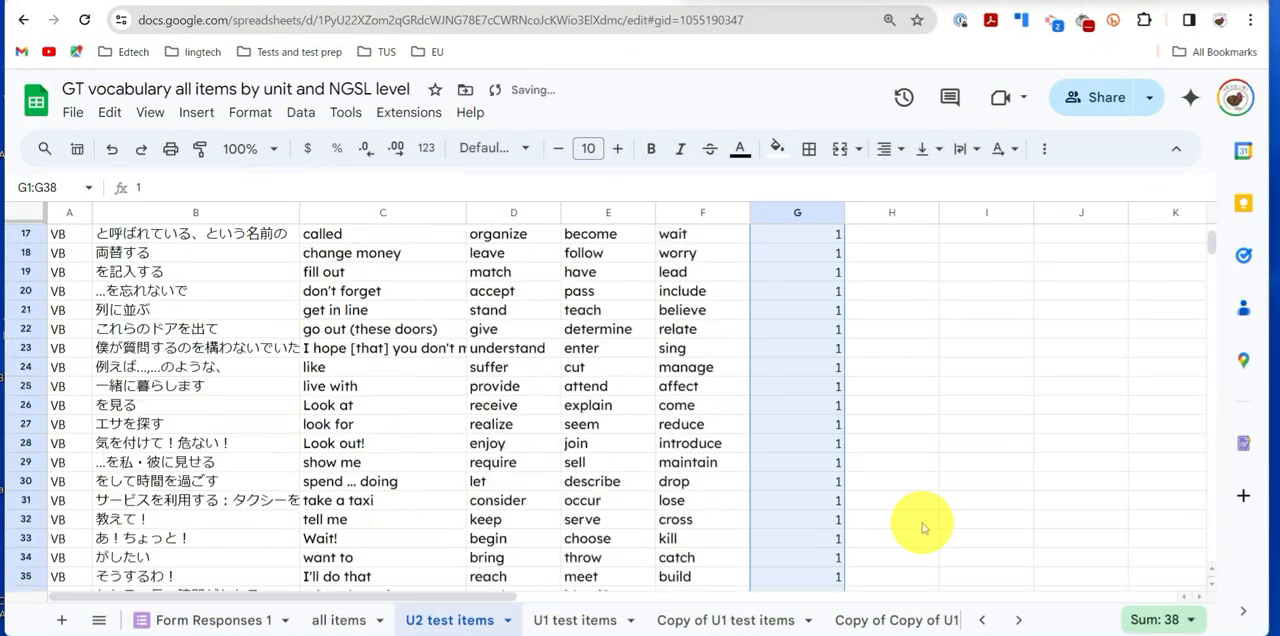
{"action": "left_click_drag", "start_coordinate": [843, 213], "coordinate": [797, 213]}
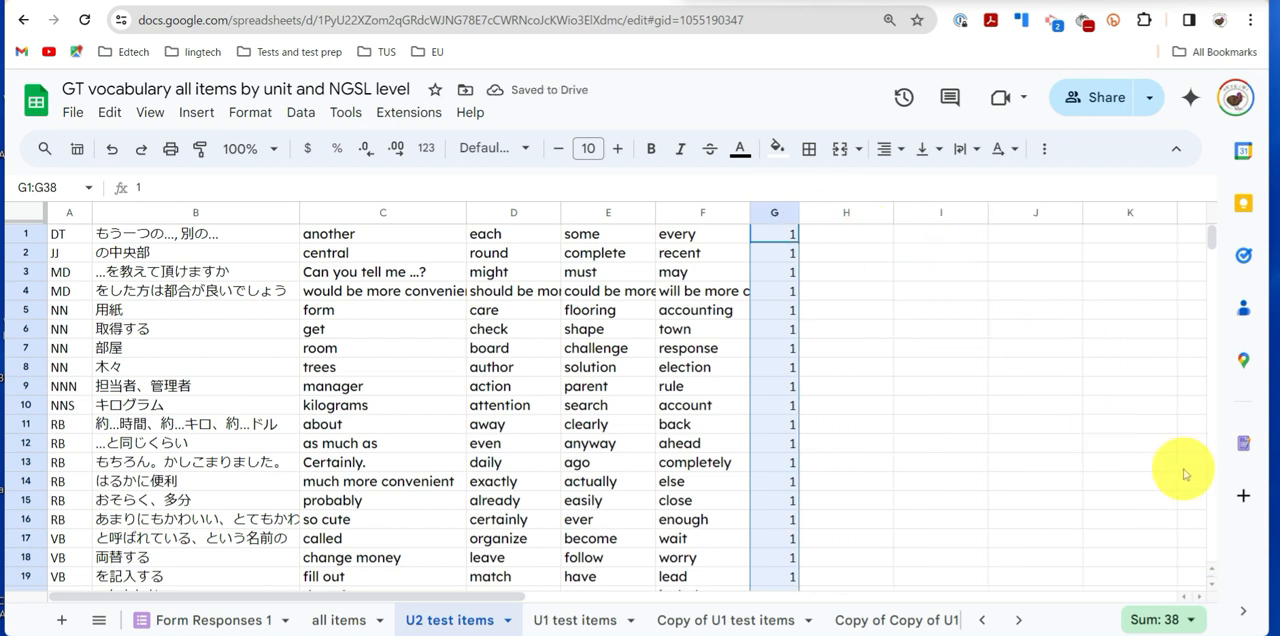
{"action": "left_click", "coordinate": [1057, 446]}
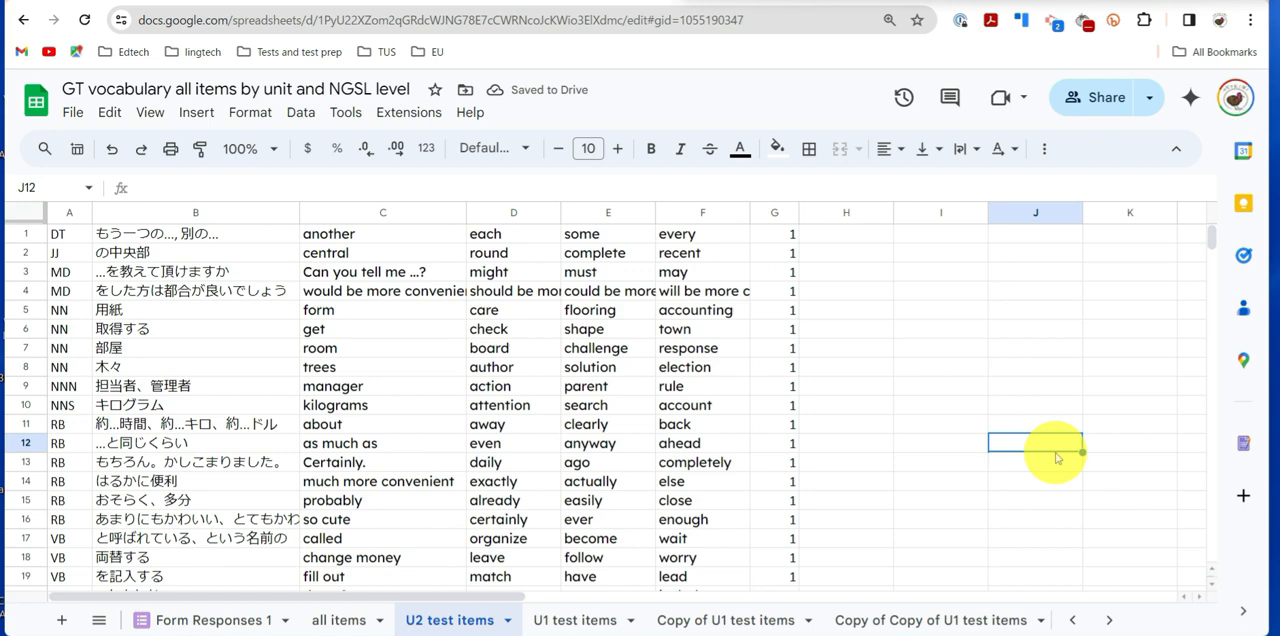
- Open the Form Builder Plus add-on and start a form from the full U2 test items sheet with the Quiz pattern
{"action": "left_click", "coordinate": [1240, 444]}
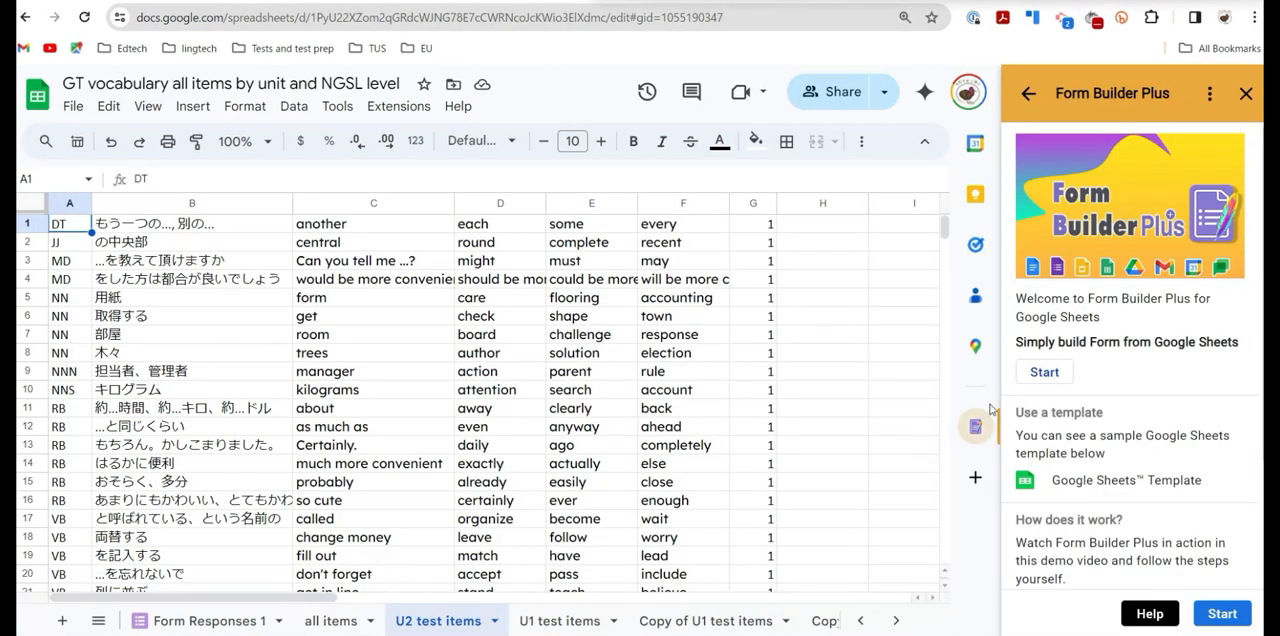
{"action": "left_click", "coordinate": [1045, 374]}
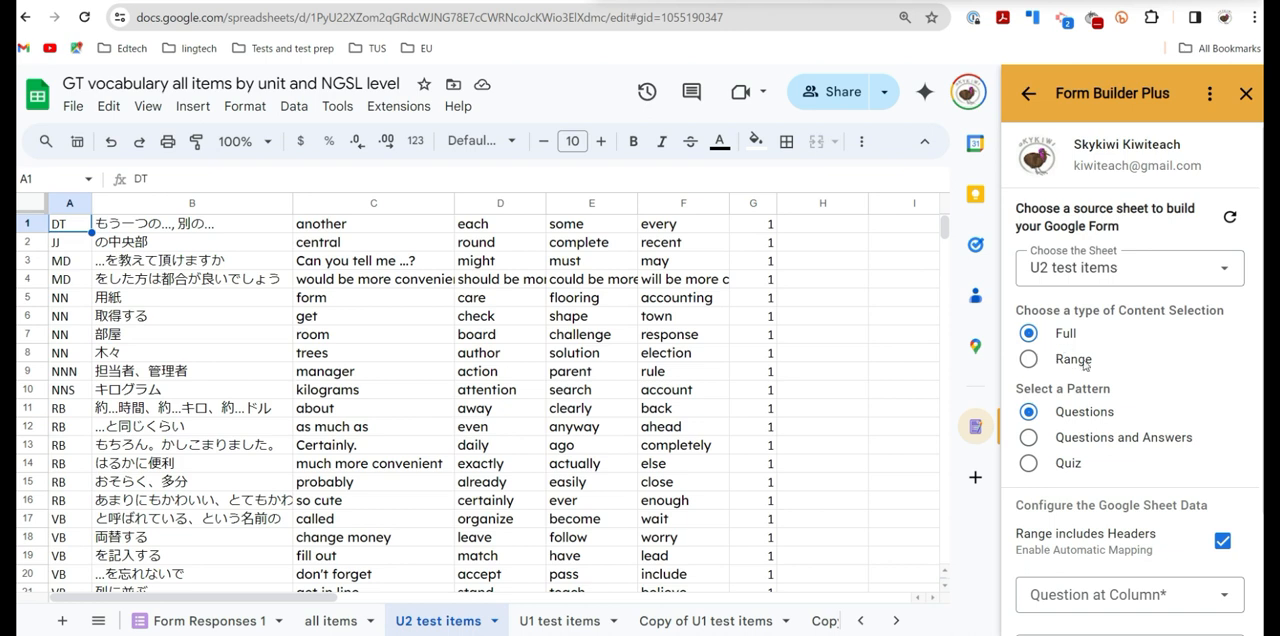
{"action": "left_click", "coordinate": [1030, 464]}
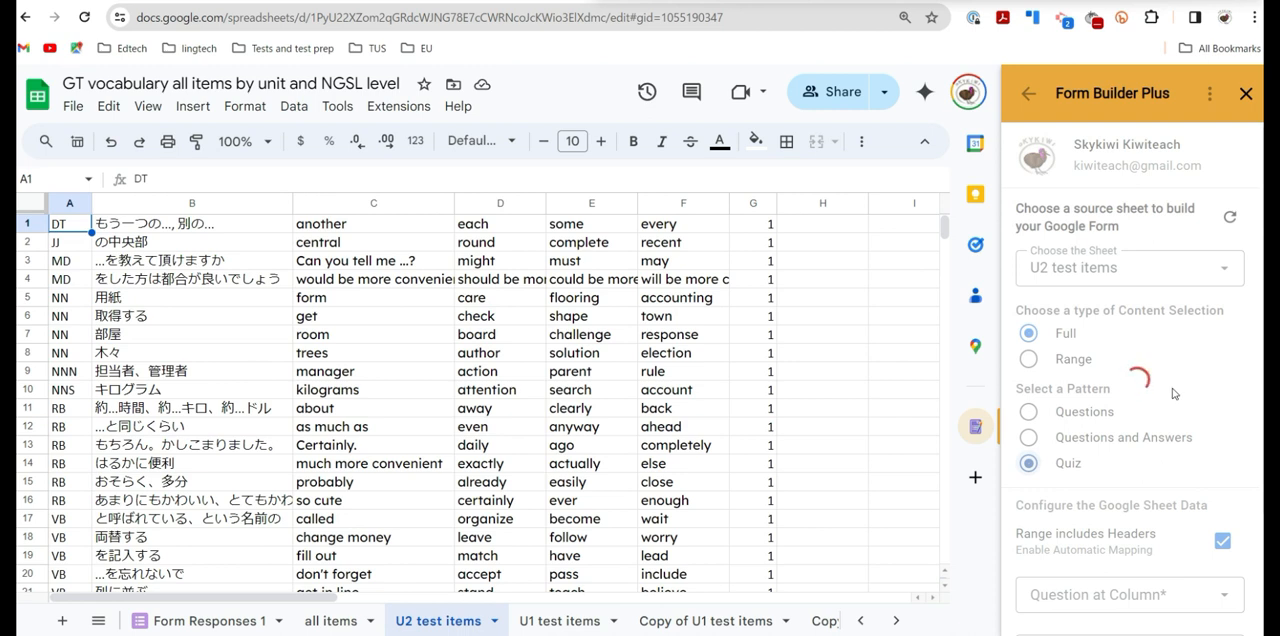
- Map the form's questions to column B and its answers to columns C through F
{"action": "scroll", "coordinate": [1172, 397], "scroll_direction": "down", "scroll_amount": 1}
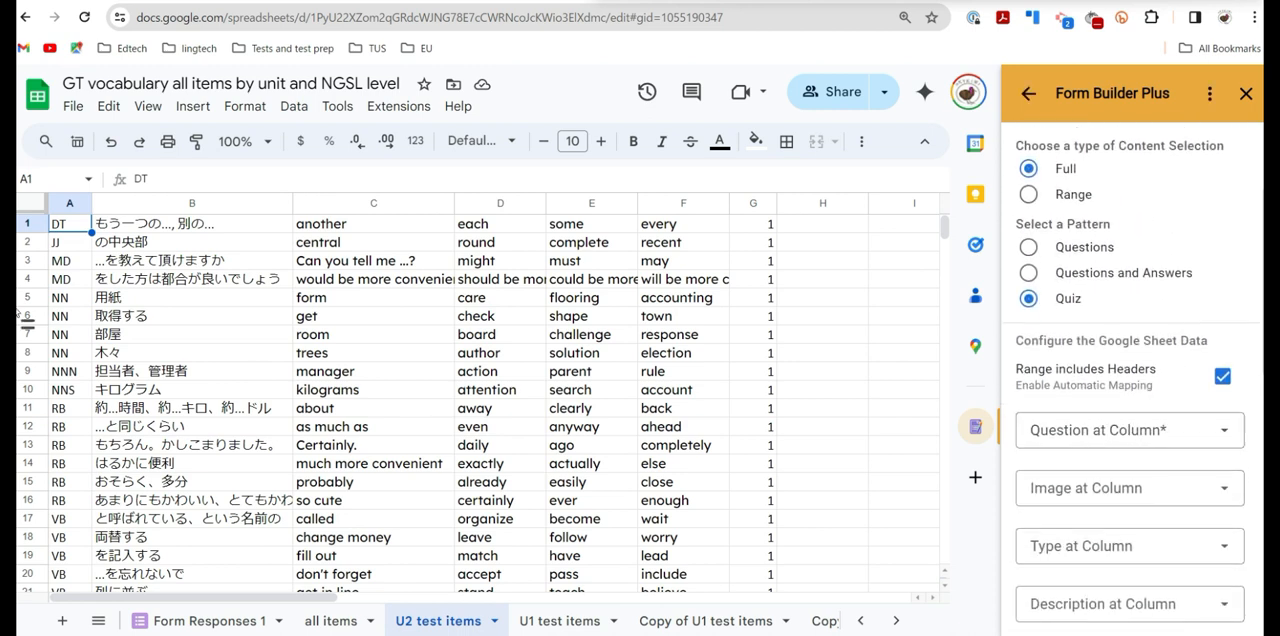
{"action": "left_click", "coordinate": [1226, 432]}
{"action": "left_click", "coordinate": [1067, 533]}
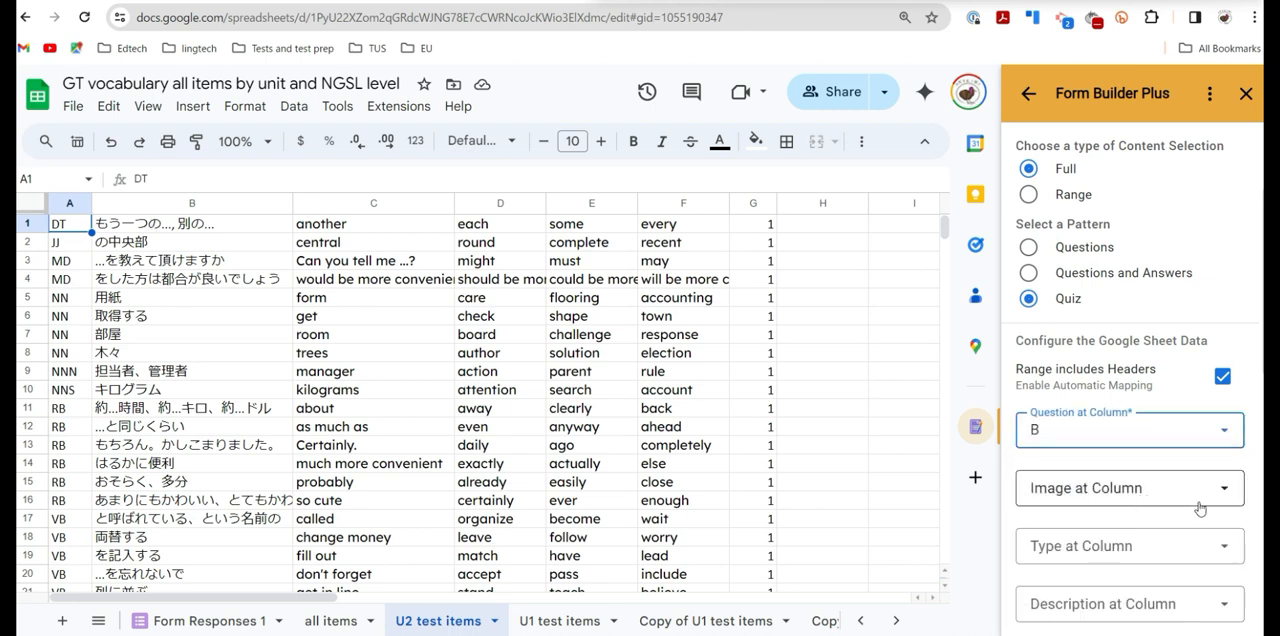
{"action": "scroll", "coordinate": [1203, 532], "scroll_direction": "down", "scroll_amount": 2}
{"action": "scroll", "coordinate": [1210, 530], "scroll_direction": "down", "scroll_amount": 1}
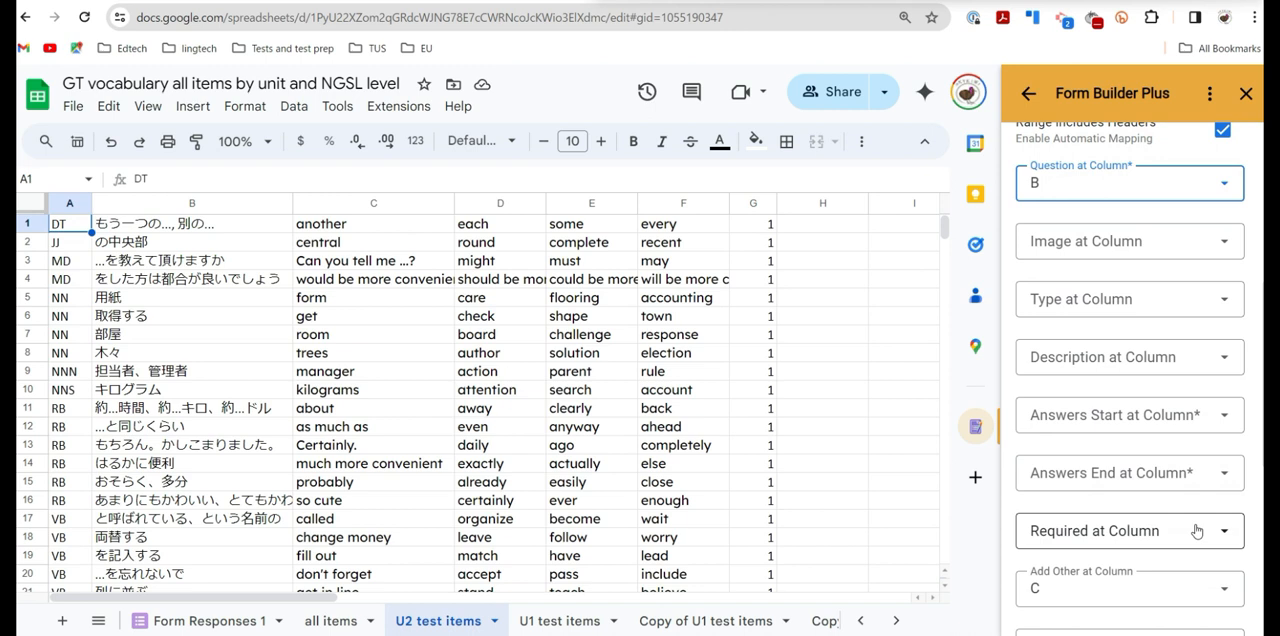
{"action": "left_click", "coordinate": [1226, 418]}
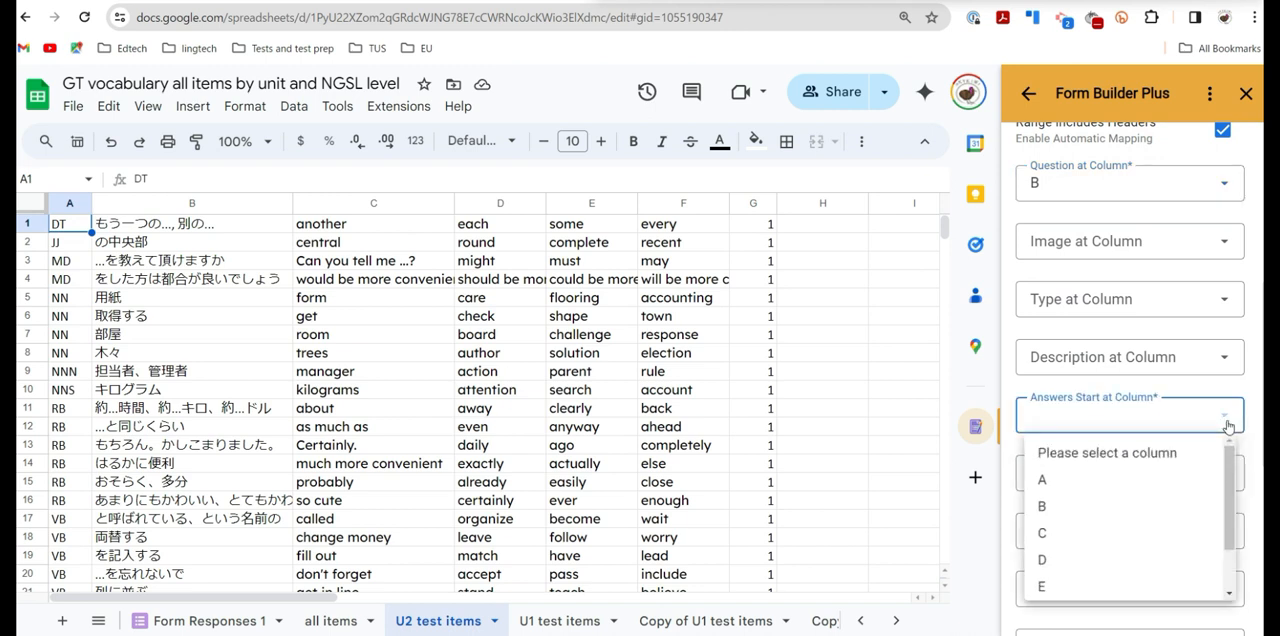
{"action": "left_click", "coordinate": [1090, 552]}
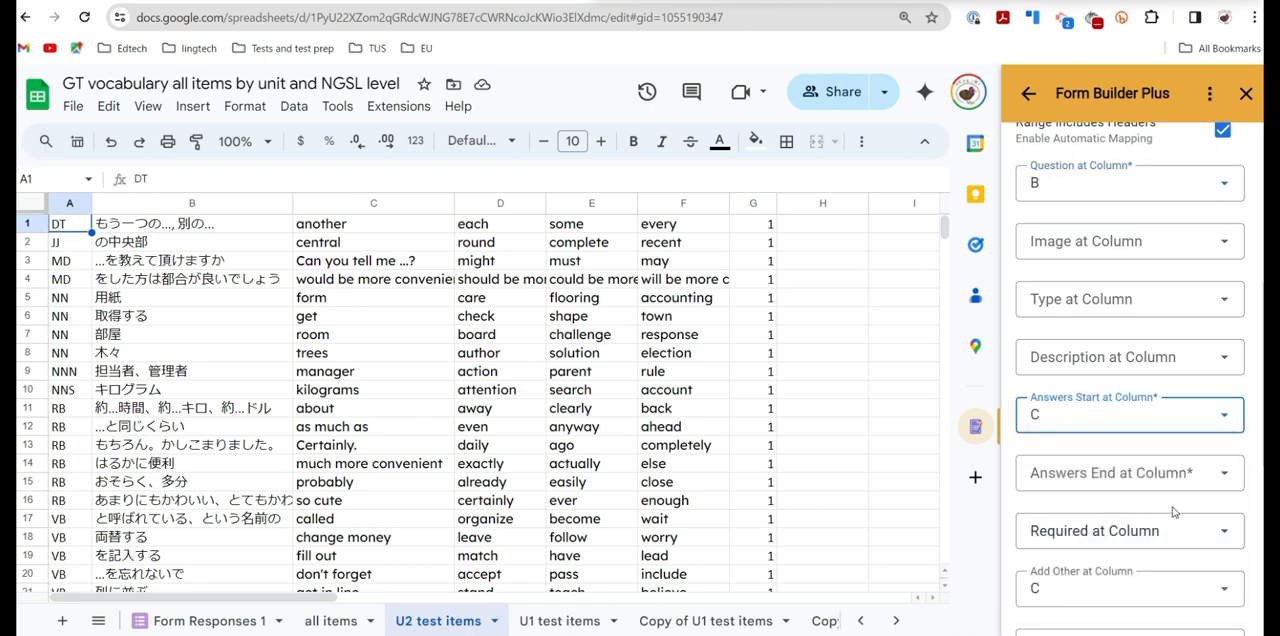
{"action": "left_click", "coordinate": [1226, 479]}
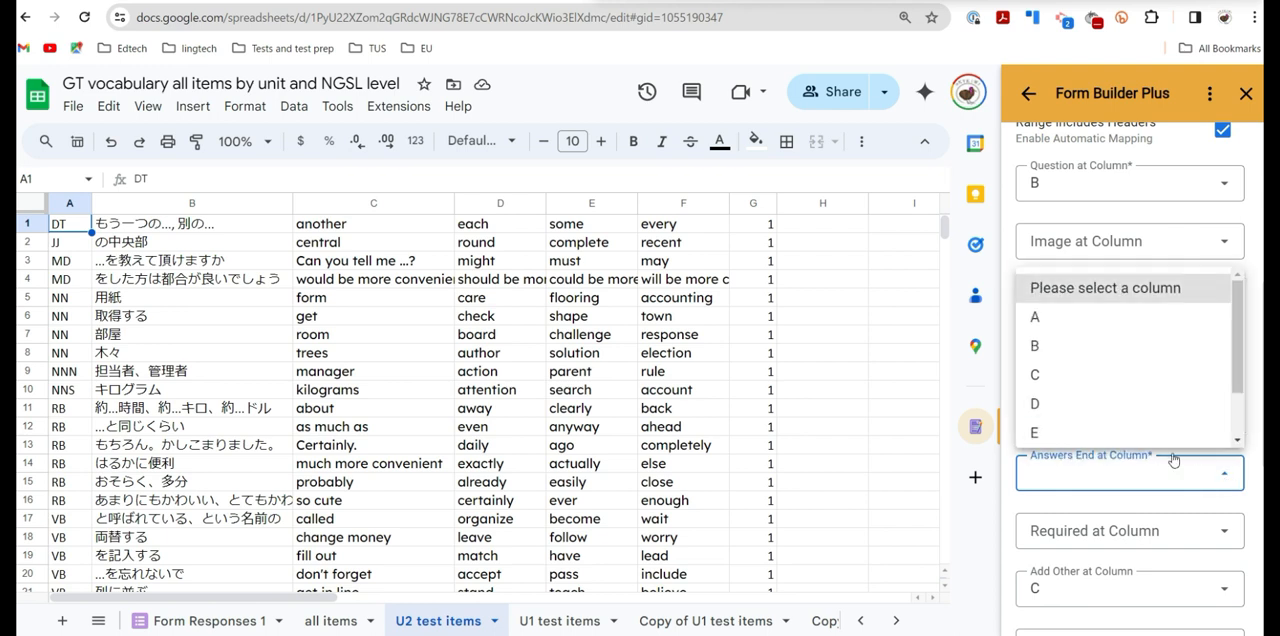
{"action": "scroll", "coordinate": [1206, 399], "scroll_direction": "down", "scroll_amount": 1}
{"action": "left_click", "coordinate": [1138, 405]}
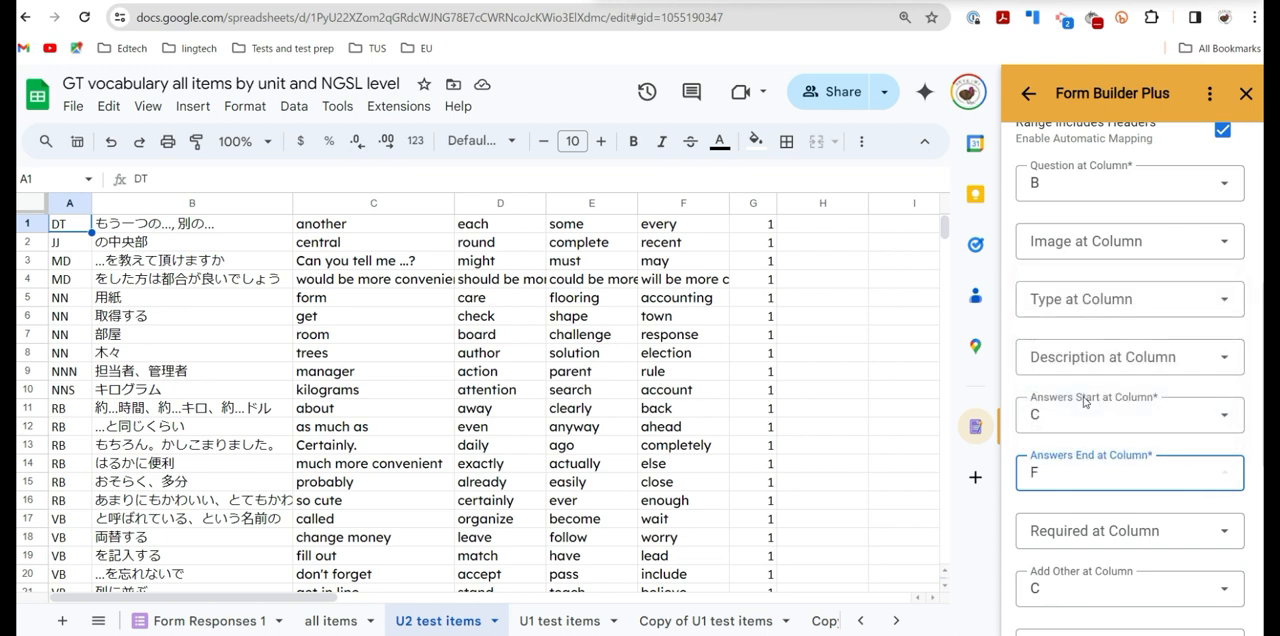
- Map the correct answer to column C and the points to column G, and retrieve the list of questions
{"action": "scroll", "coordinate": [1150, 445], "scroll_direction": "down", "scroll_amount": 1}
{"action": "scroll", "coordinate": [1165, 465], "scroll_direction": "down", "scroll_amount": 1}
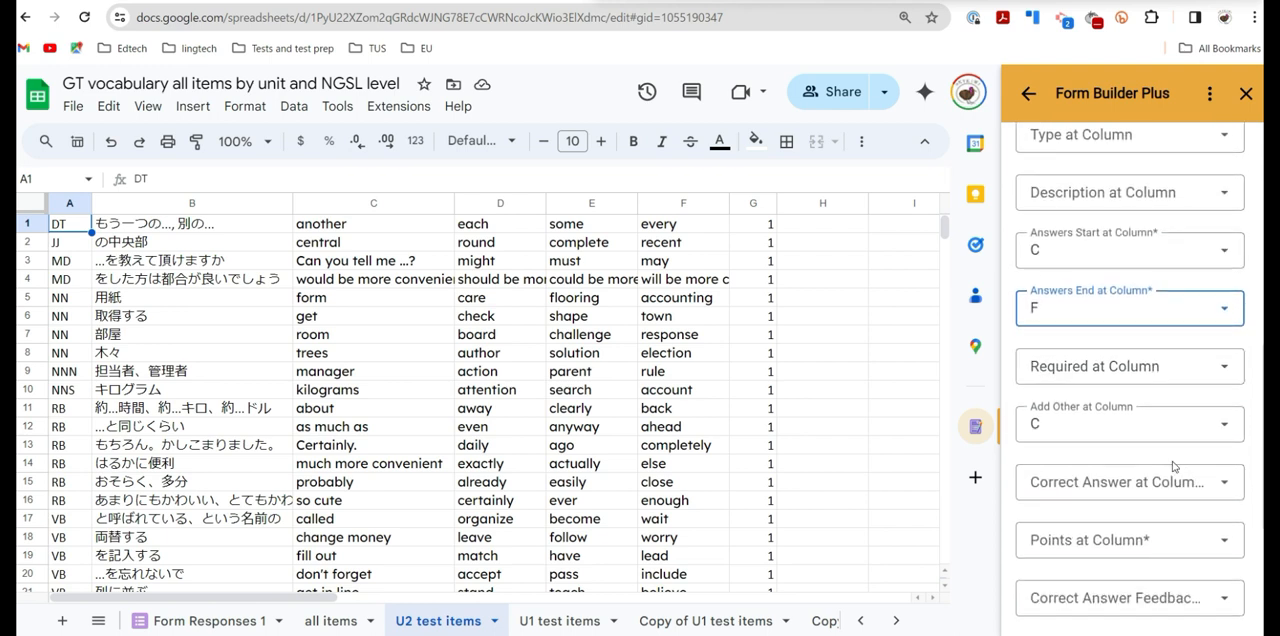
{"action": "left_click", "coordinate": [1222, 487]}
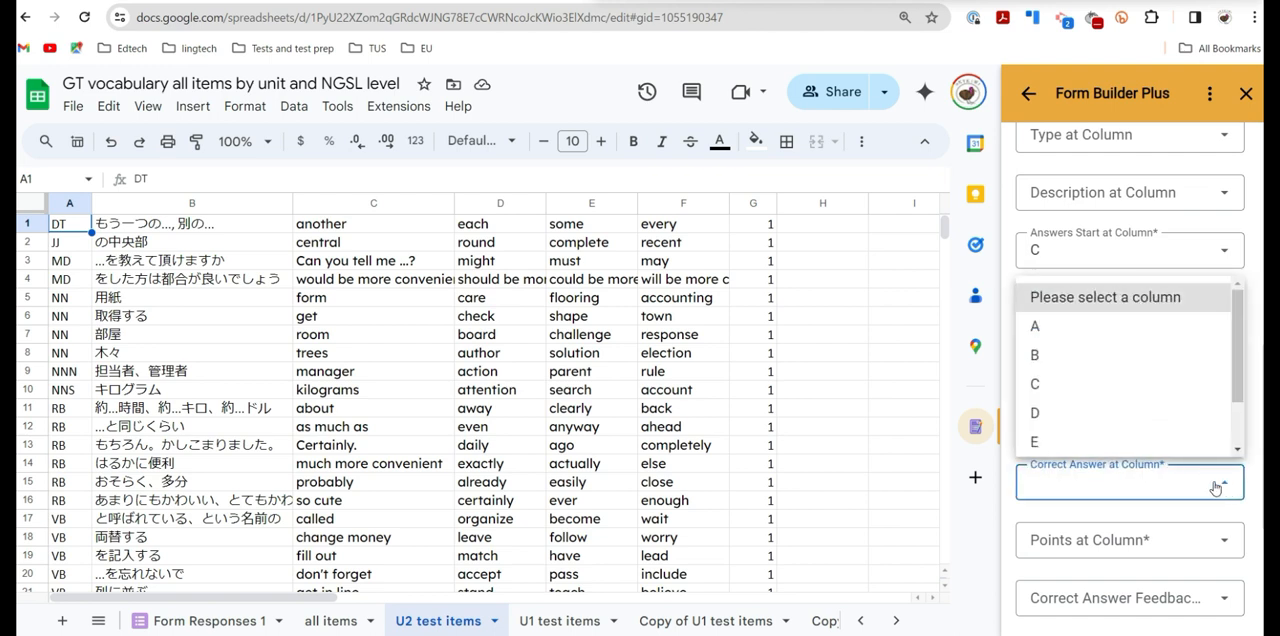
{"action": "left_click", "coordinate": [1071, 396]}
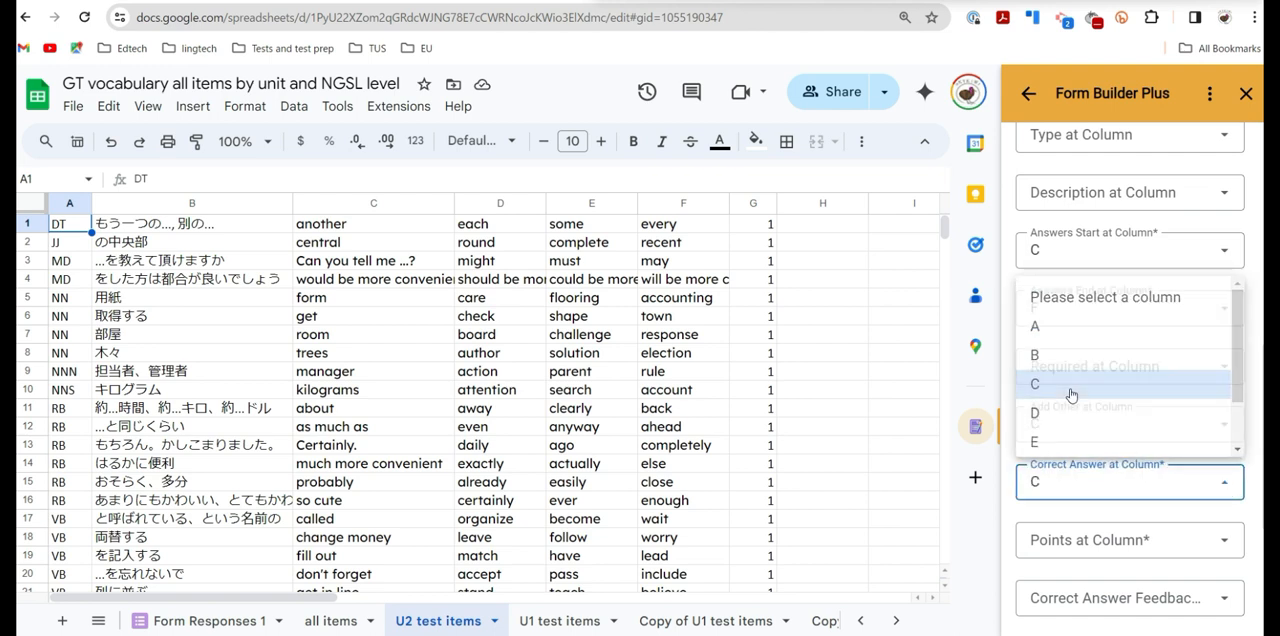
{"action": "left_click", "coordinate": [1224, 541]}
{"action": "scroll", "coordinate": [1075, 495], "scroll_direction": "down", "scroll_amount": 1}
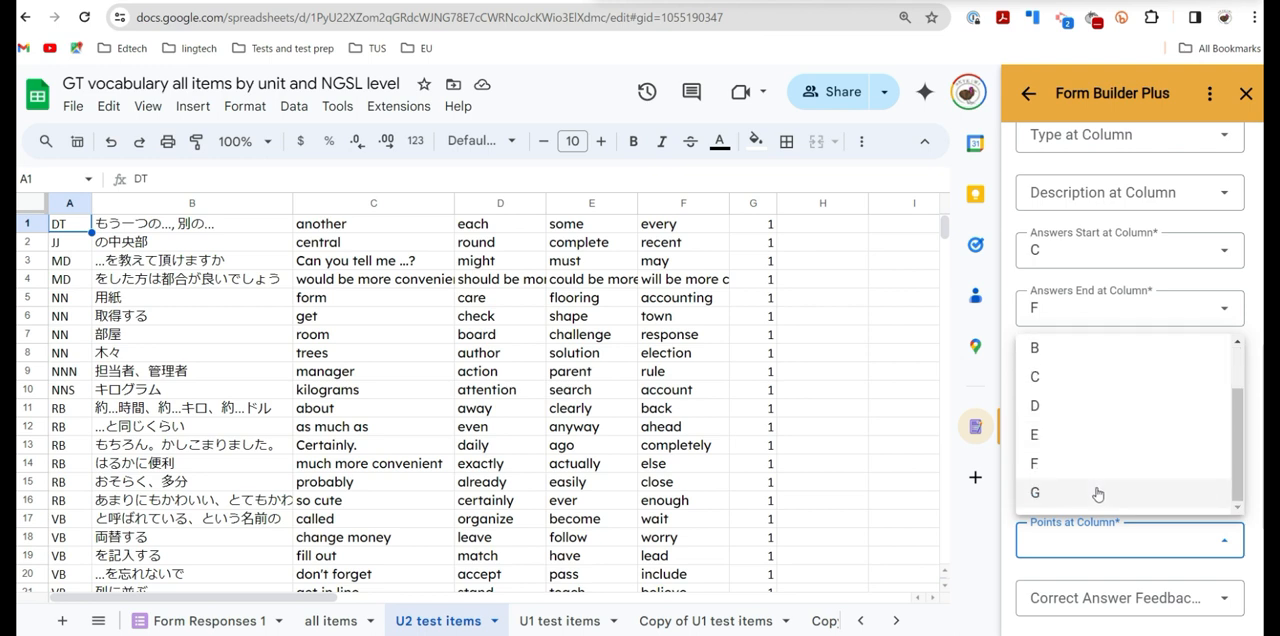
{"action": "left_click", "coordinate": [1100, 493]}
{"action": "scroll", "coordinate": [1140, 480], "scroll_direction": "down", "scroll_amount": 3}
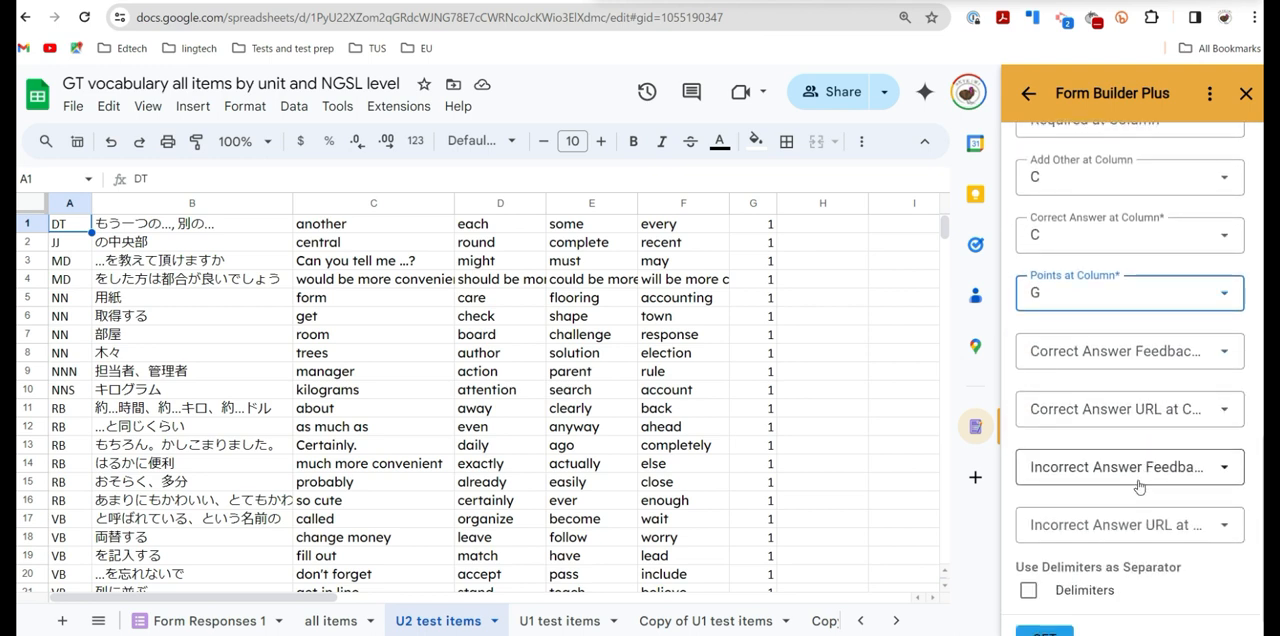
{"action": "scroll", "coordinate": [1087, 462], "scroll_direction": "down", "scroll_amount": 1}
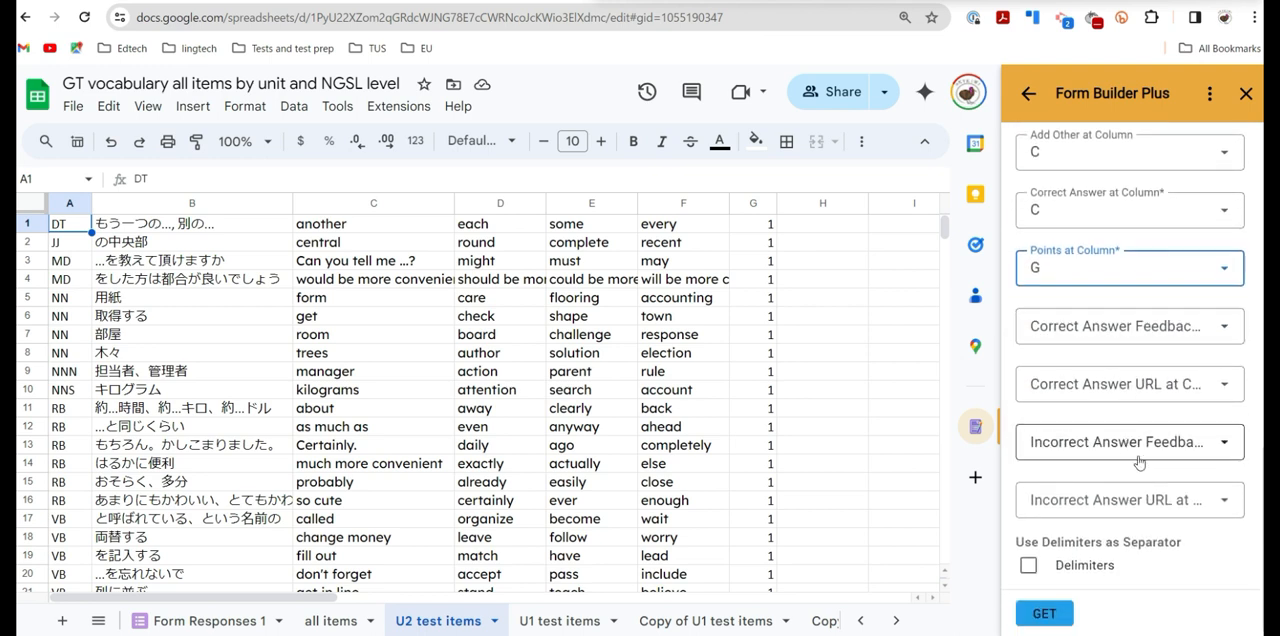
{"action": "left_click", "coordinate": [1045, 624]}
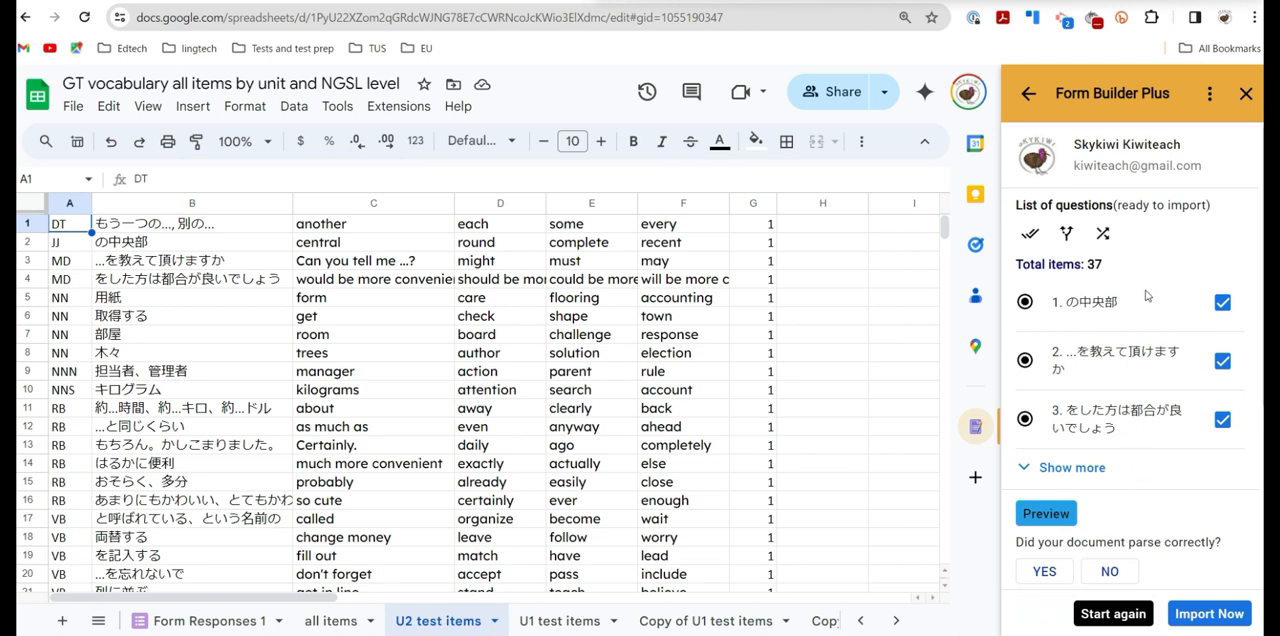
- Open the form preview and examine the first questions with their answer options, marked correct answers and points
{"action": "left_click", "coordinate": [1046, 513]}
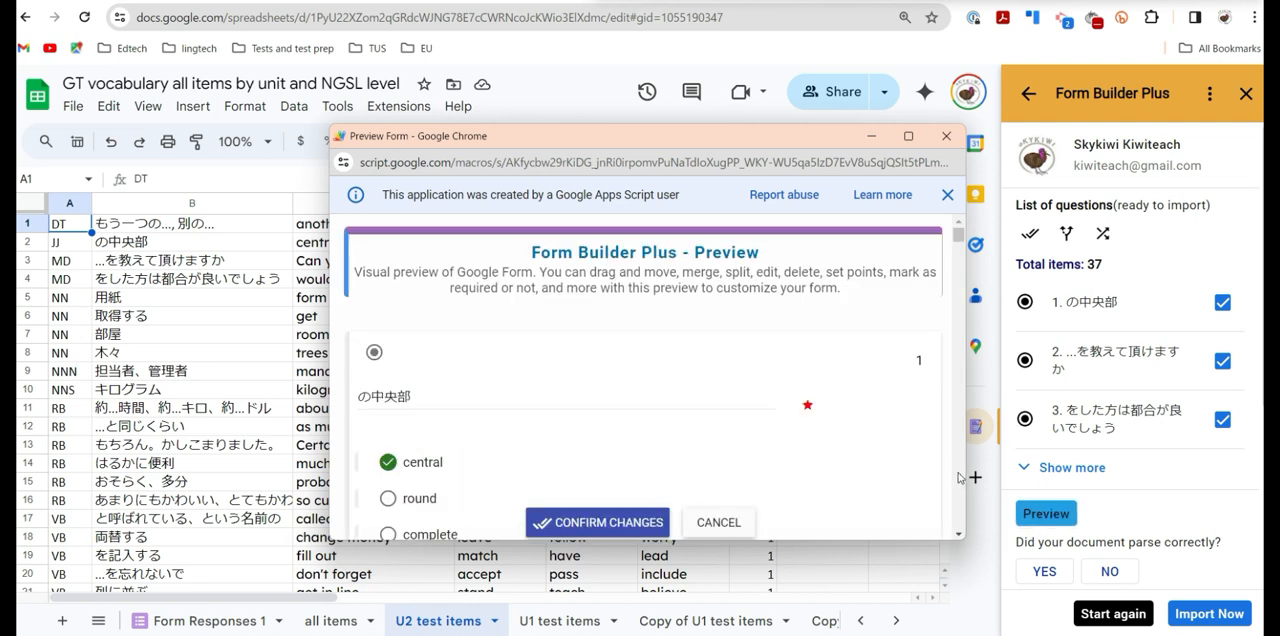
{"action": "scroll", "coordinate": [766, 408], "scroll_direction": "down", "scroll_amount": 1}
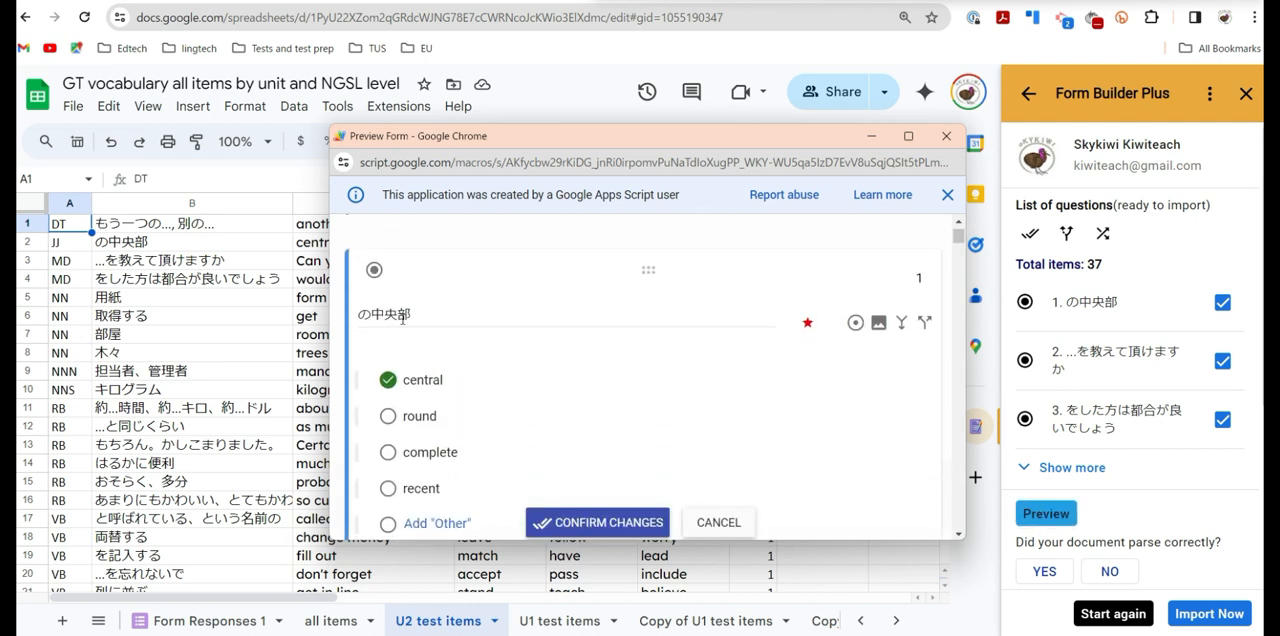
{"action": "scroll", "coordinate": [449, 325], "scroll_direction": "down", "scroll_amount": 1}
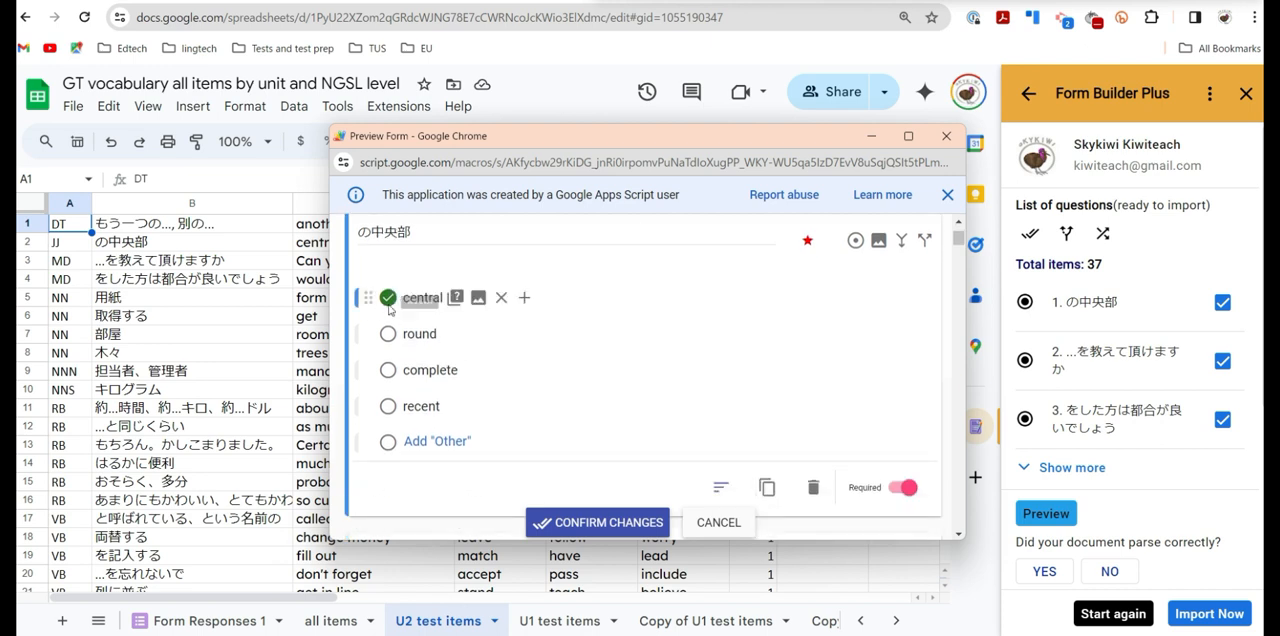
{"action": "scroll", "coordinate": [686, 380], "scroll_direction": "down", "scroll_amount": 1}
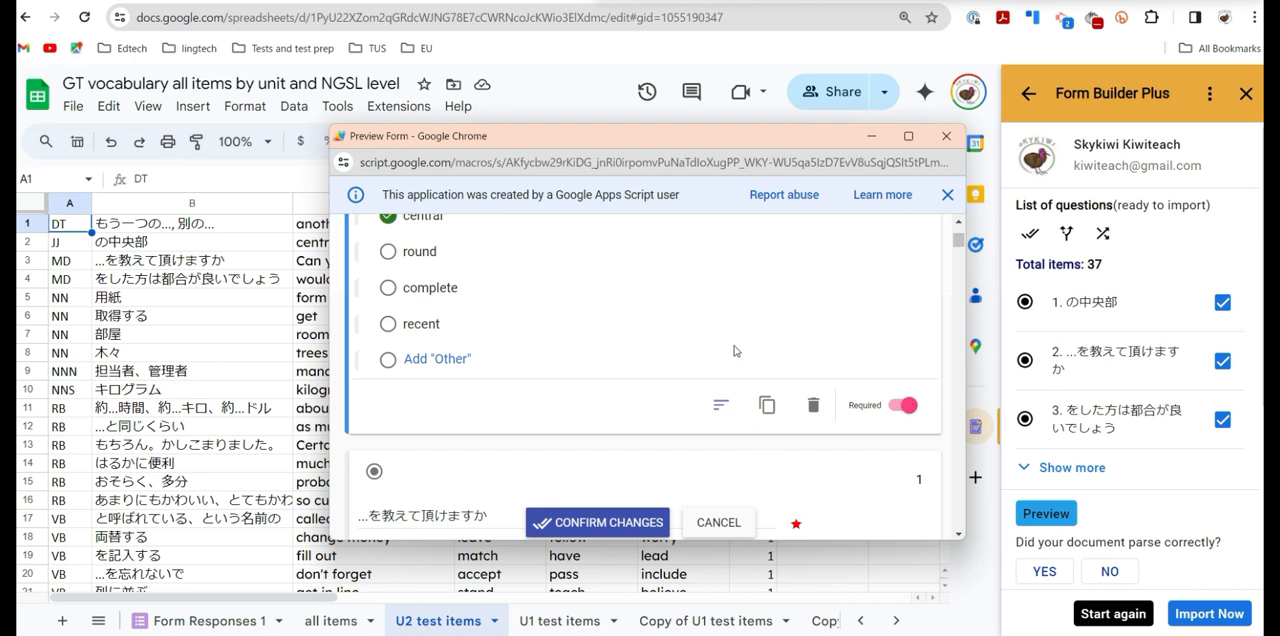
{"action": "scroll", "coordinate": [634, 367], "scroll_direction": "down", "scroll_amount": 1}
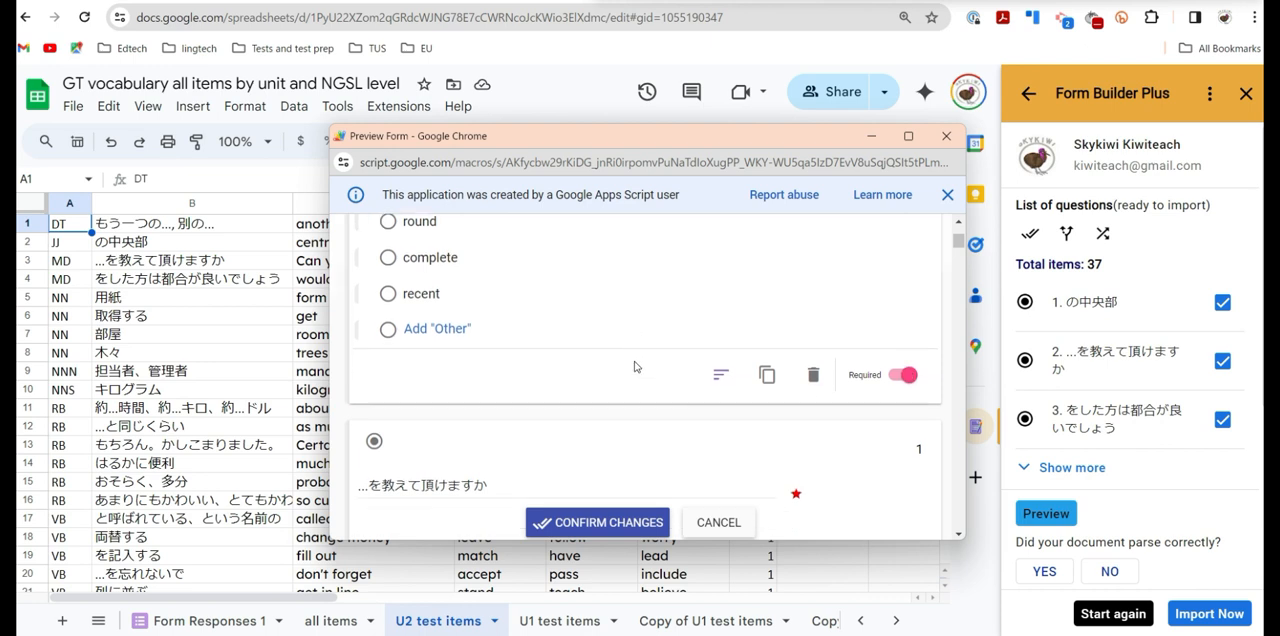
{"action": "scroll", "coordinate": [634, 367], "scroll_direction": "down", "scroll_amount": 1}
{"action": "scroll", "coordinate": [634, 367], "scroll_direction": "up", "scroll_amount": 1}
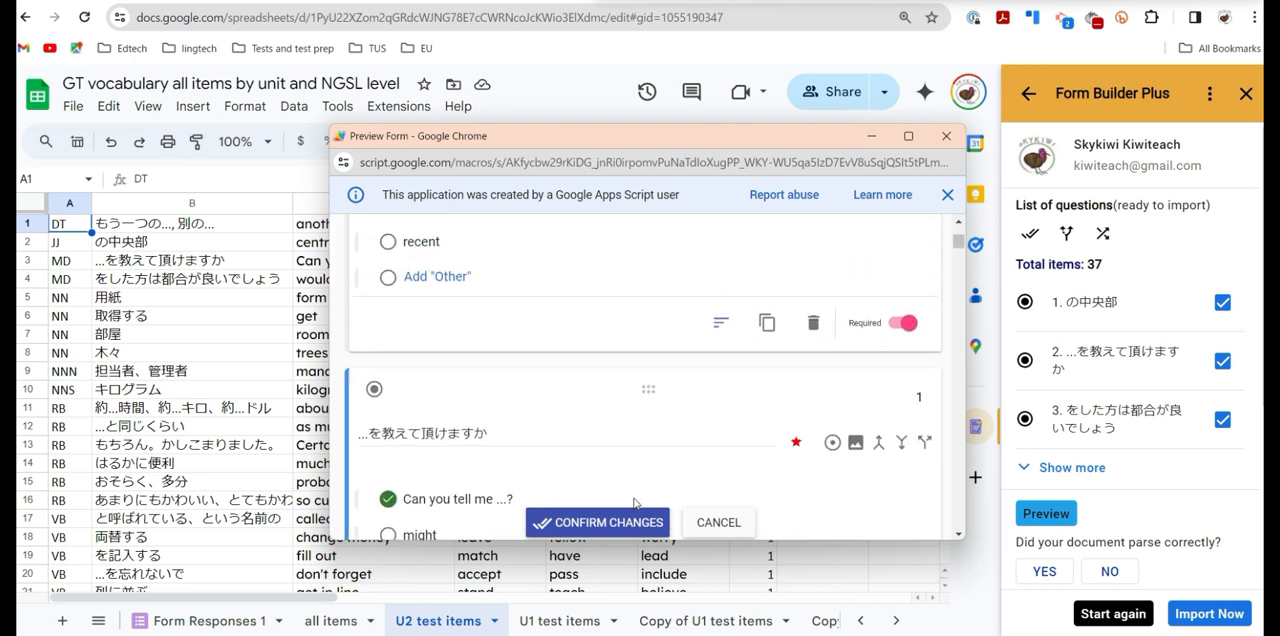
- Confirm the previewed question changes and answer yes to whether the document parsed correctly
{"action": "left_click", "coordinate": [624, 523]}
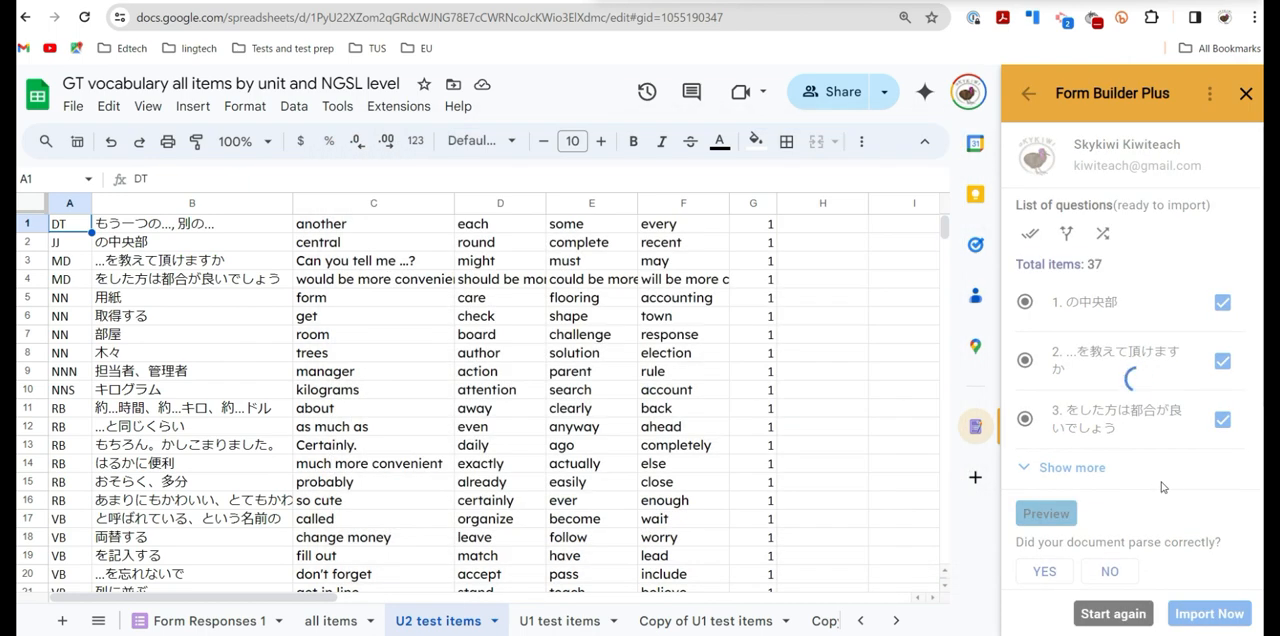
{"action": "scroll", "coordinate": [1192, 491], "scroll_direction": "down", "scroll_amount": 3}
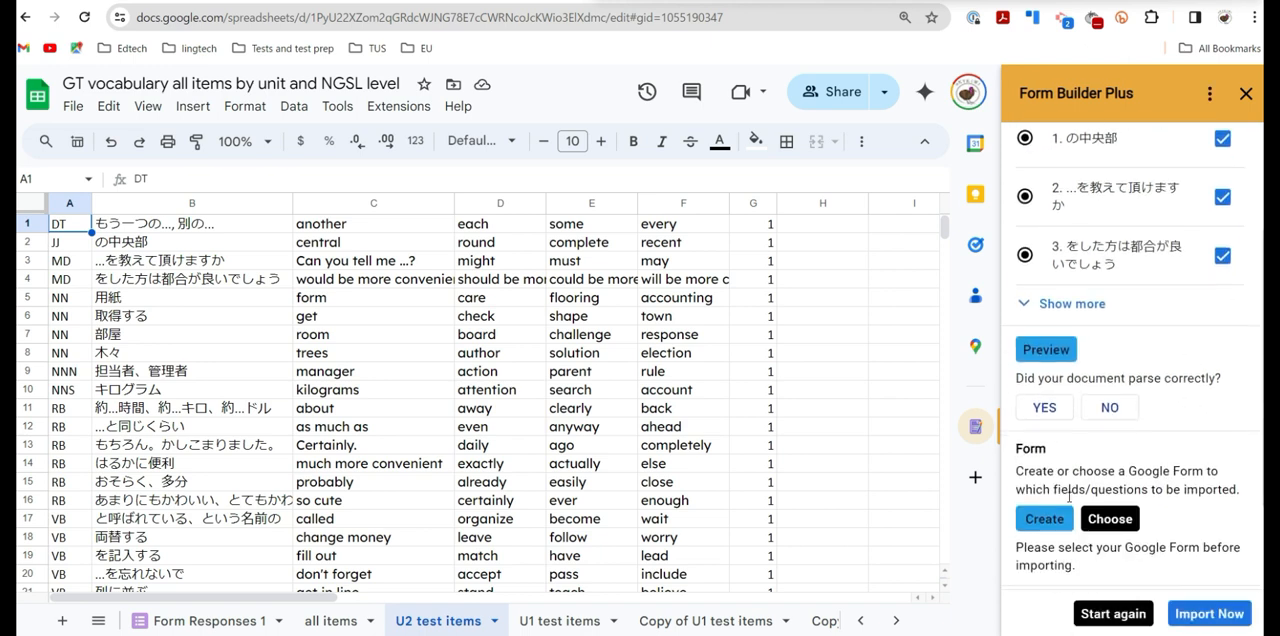
{"action": "left_click", "coordinate": [1048, 407]}
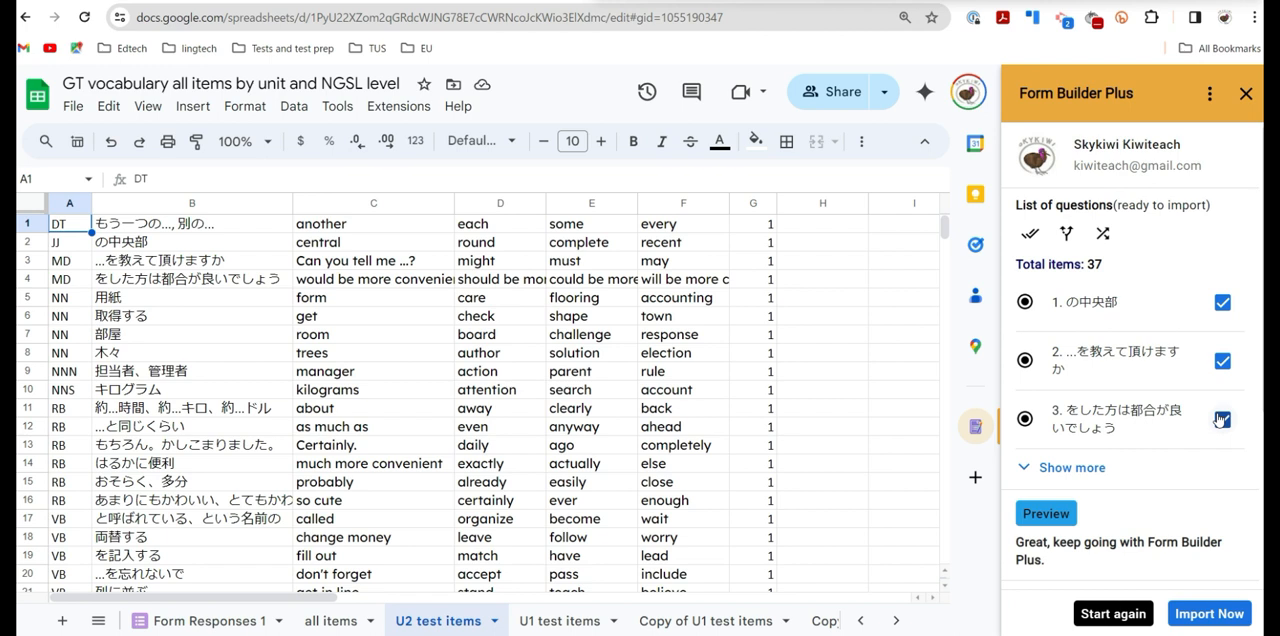
- Create a new Google Form named "GT Unit2 Quiz bis" as the destination for the questions
{"action": "scroll", "coordinate": [1218, 420], "scroll_direction": "down", "scroll_amount": 3}
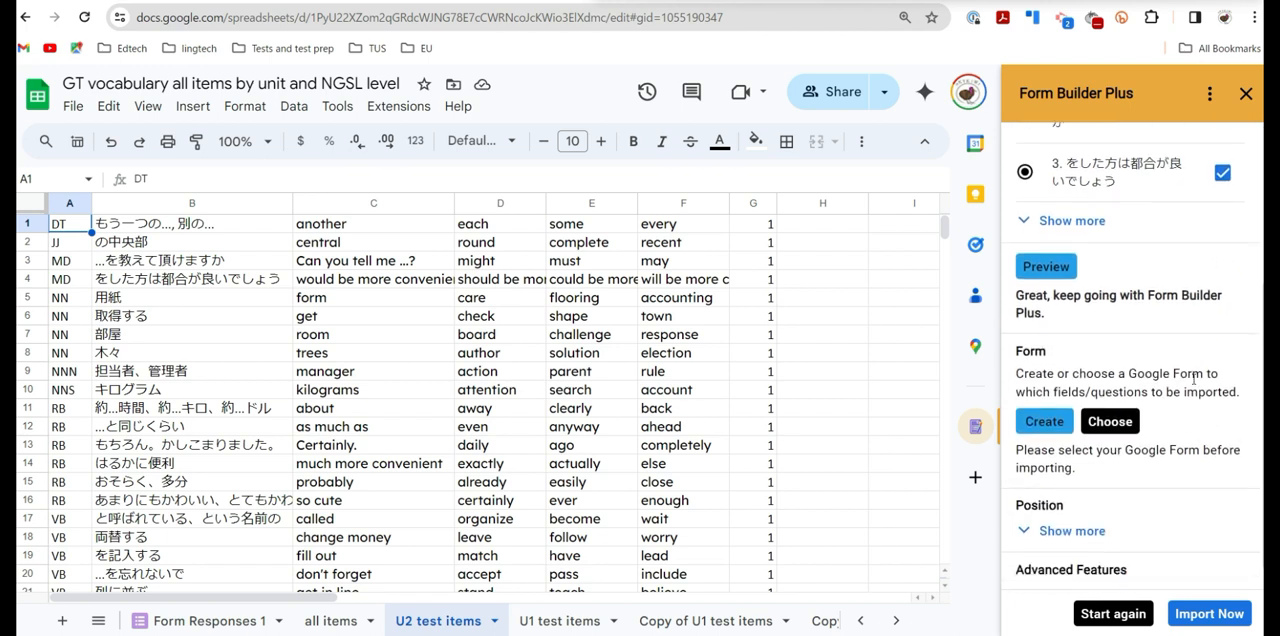
{"action": "left_click", "coordinate": [1044, 421]}
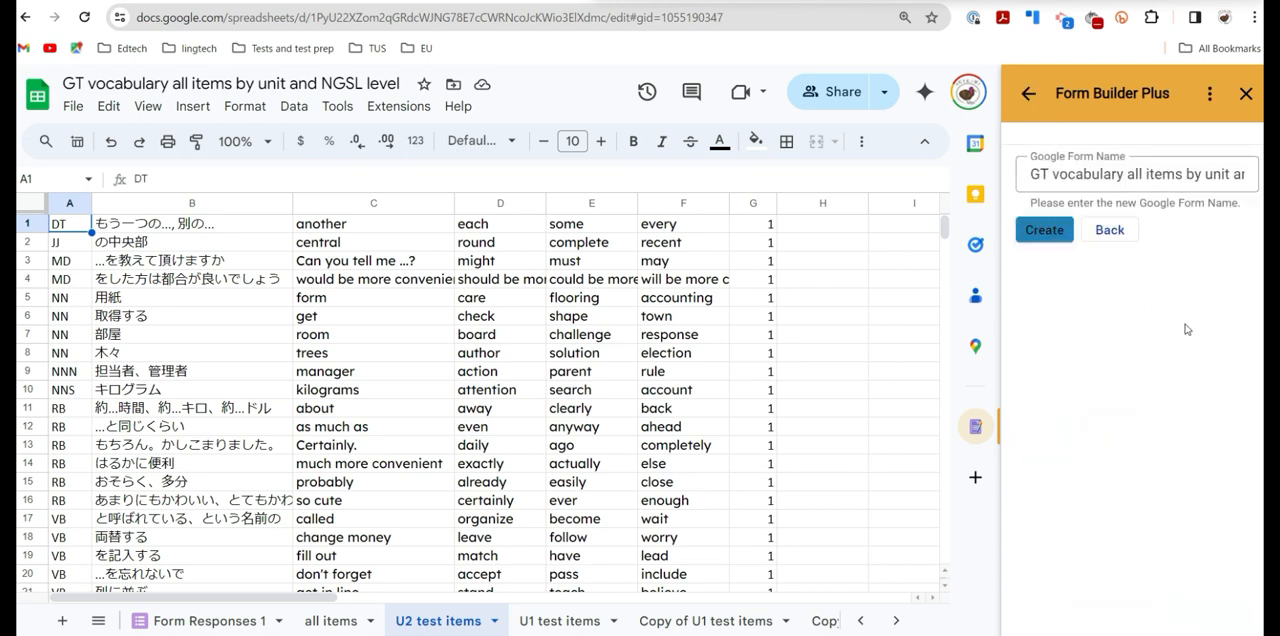
{"action": "left_click_drag", "start_coordinate": [1053, 176], "coordinate": [1260, 178]}
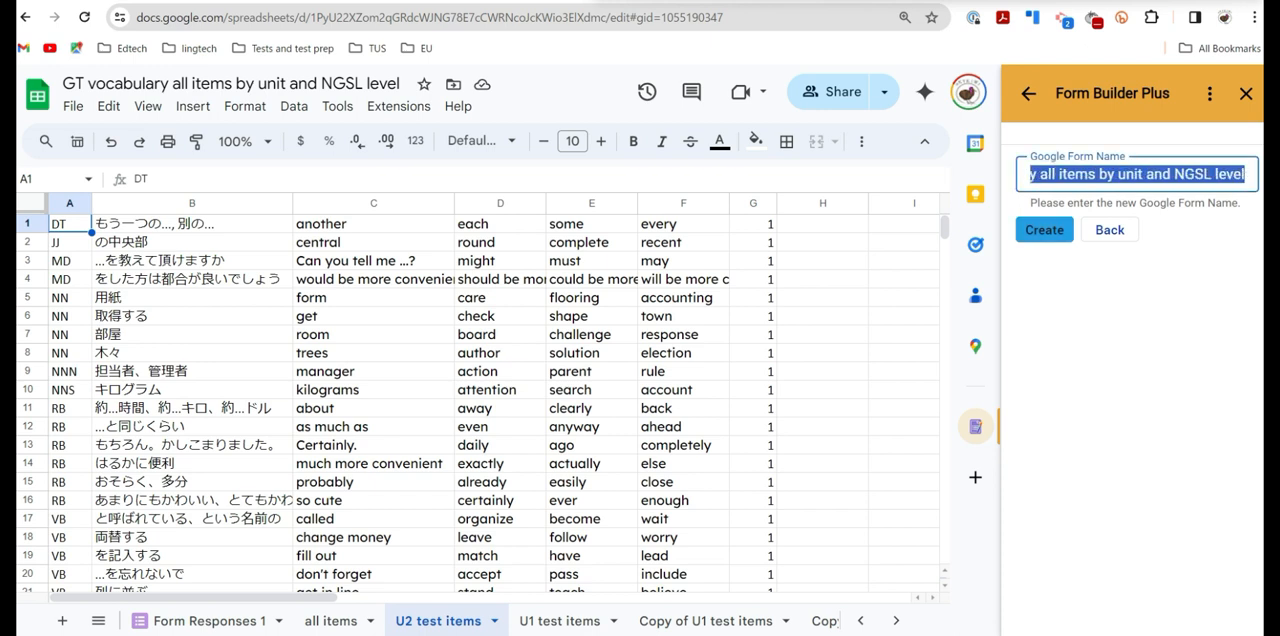
{"action": "type", "text": "Unit2 "}
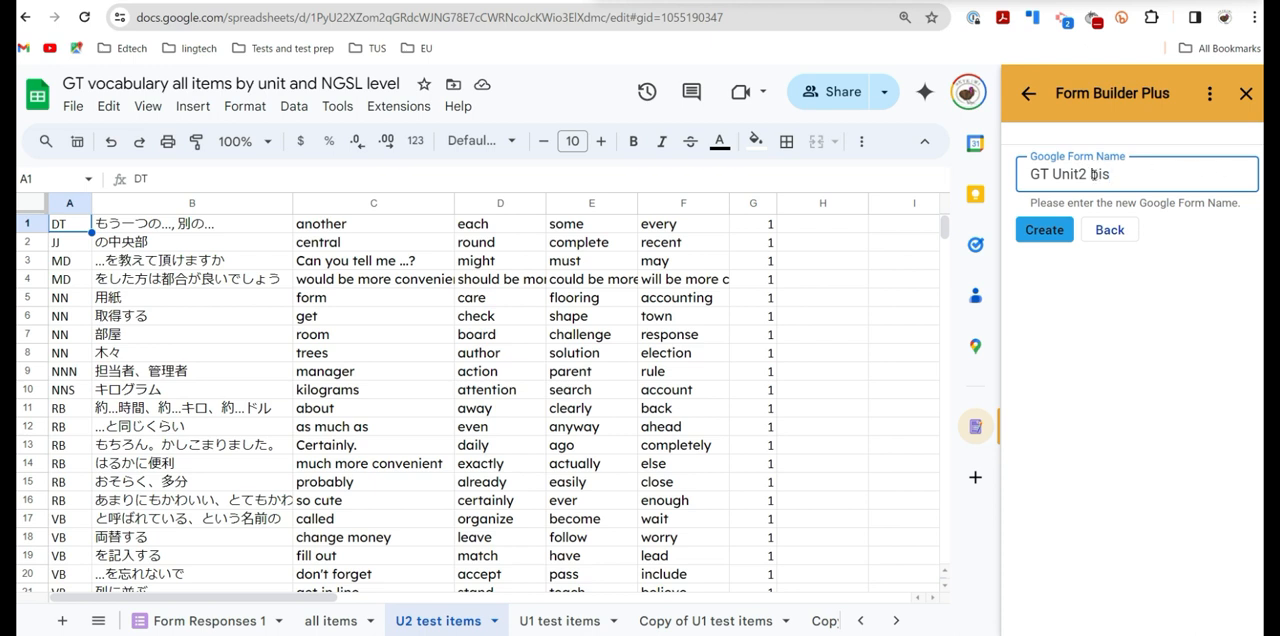
{"action": "type", "text": "Quiz"}
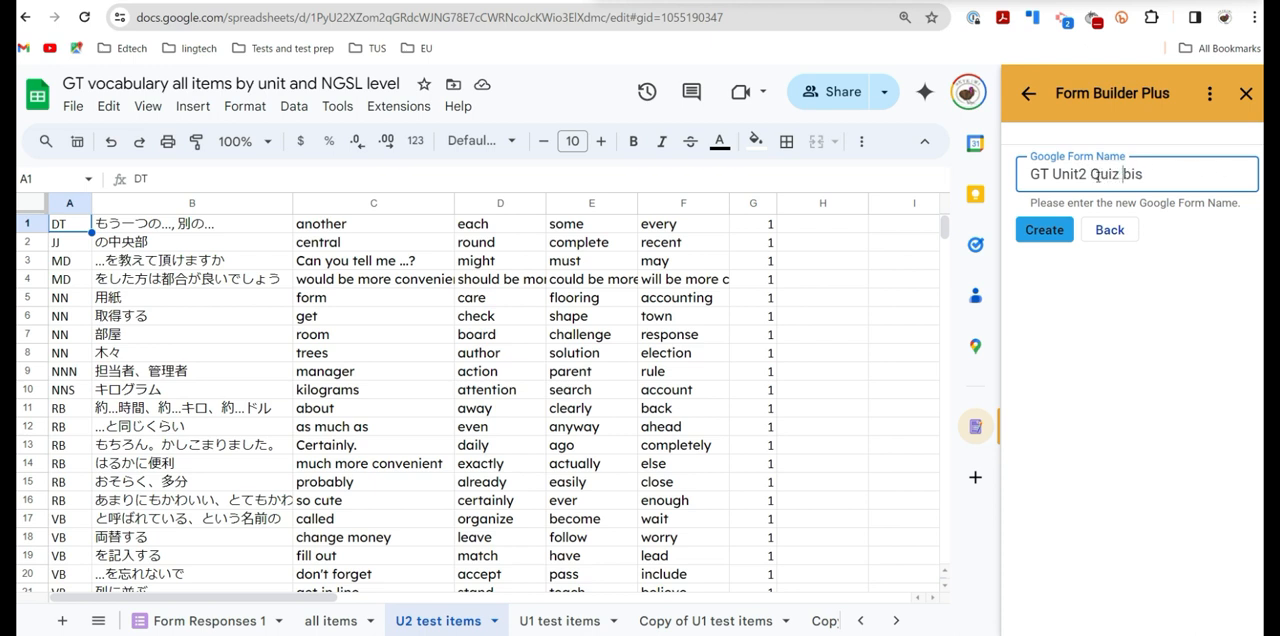
{"action": "left_click", "coordinate": [1051, 241]}
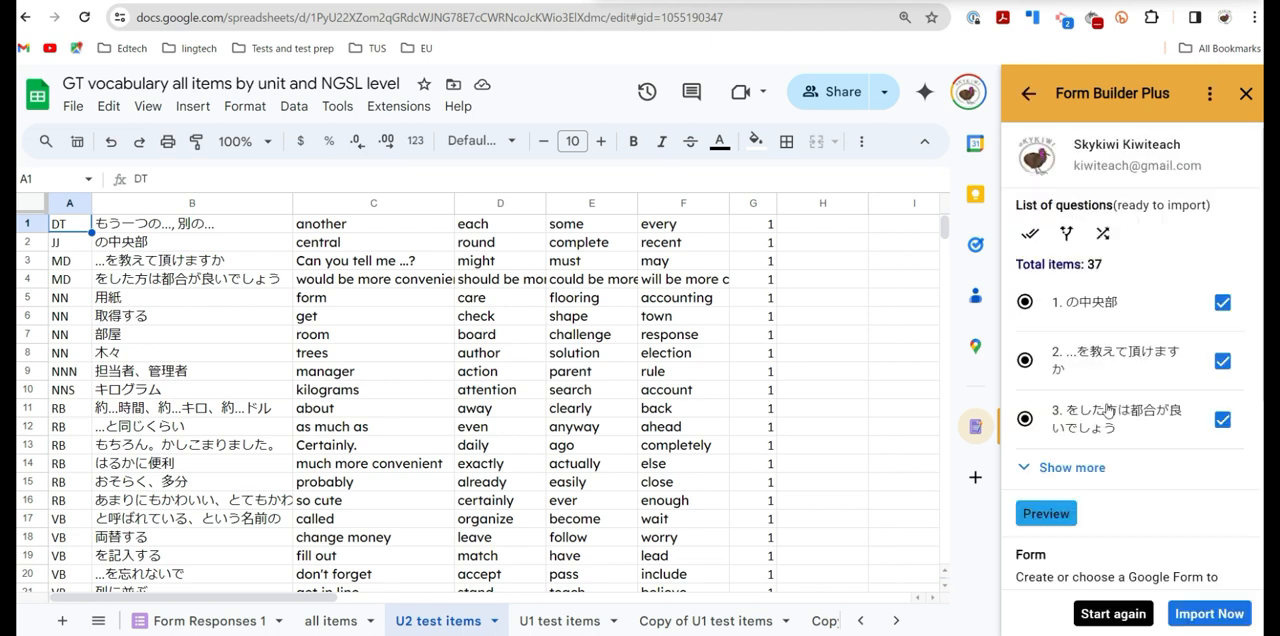
- Import the listed questions into the GT Unit2 Quiz bis form and open the finished form
{"action": "scroll", "coordinate": [1130, 410], "scroll_direction": "down", "scroll_amount": 1}
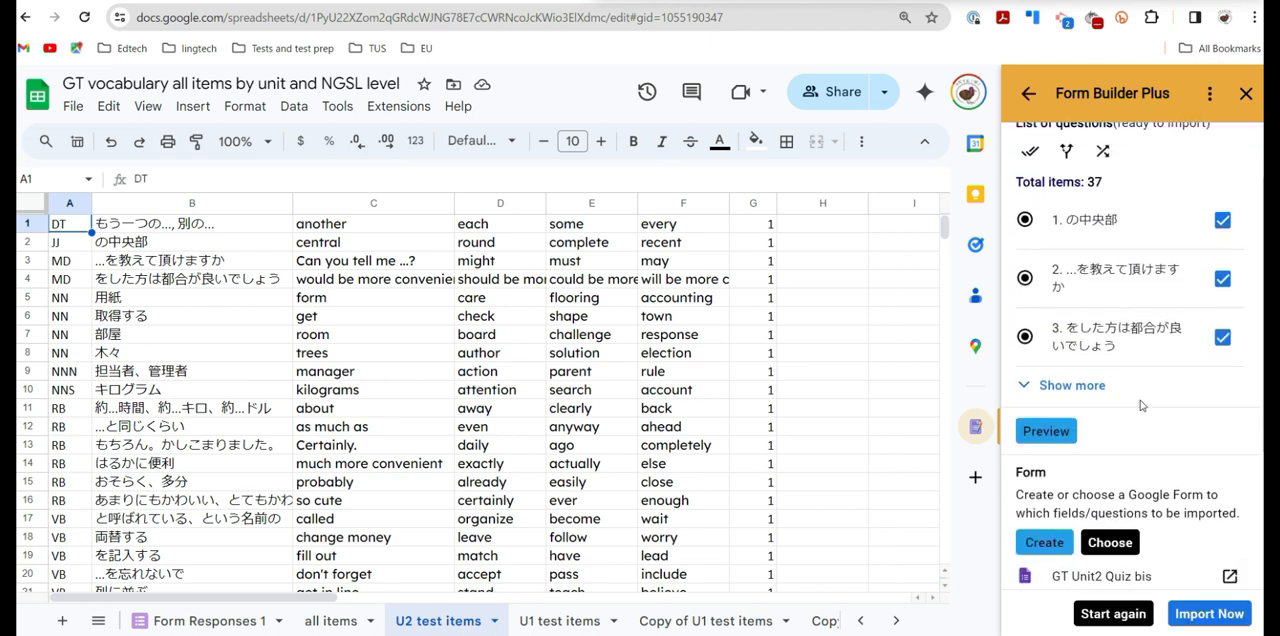
{"action": "scroll", "coordinate": [1141, 405], "scroll_direction": "down", "scroll_amount": 2}
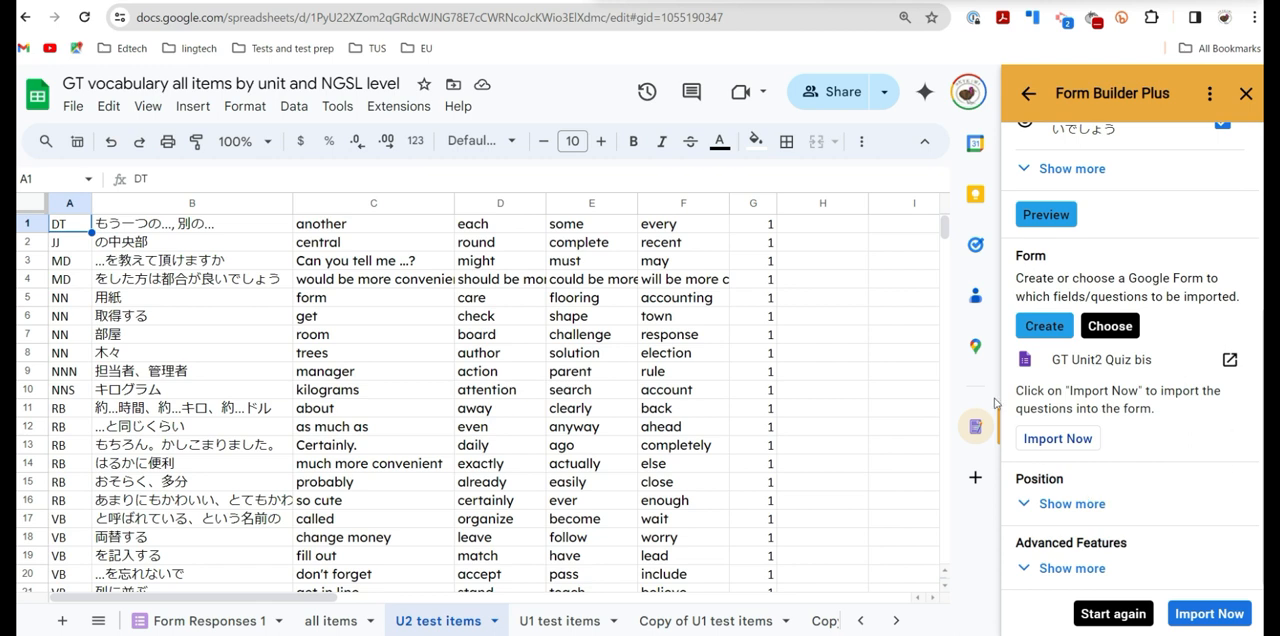
{"action": "left_click", "coordinate": [1064, 441]}
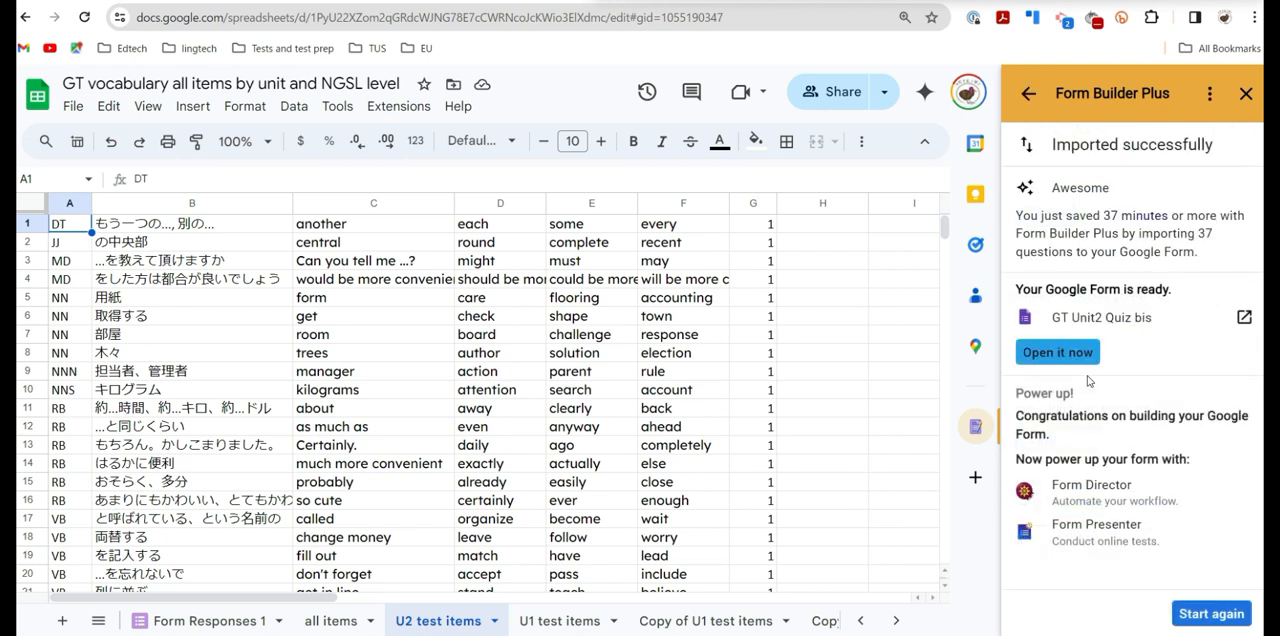
{"action": "left_click", "coordinate": [1065, 354]}
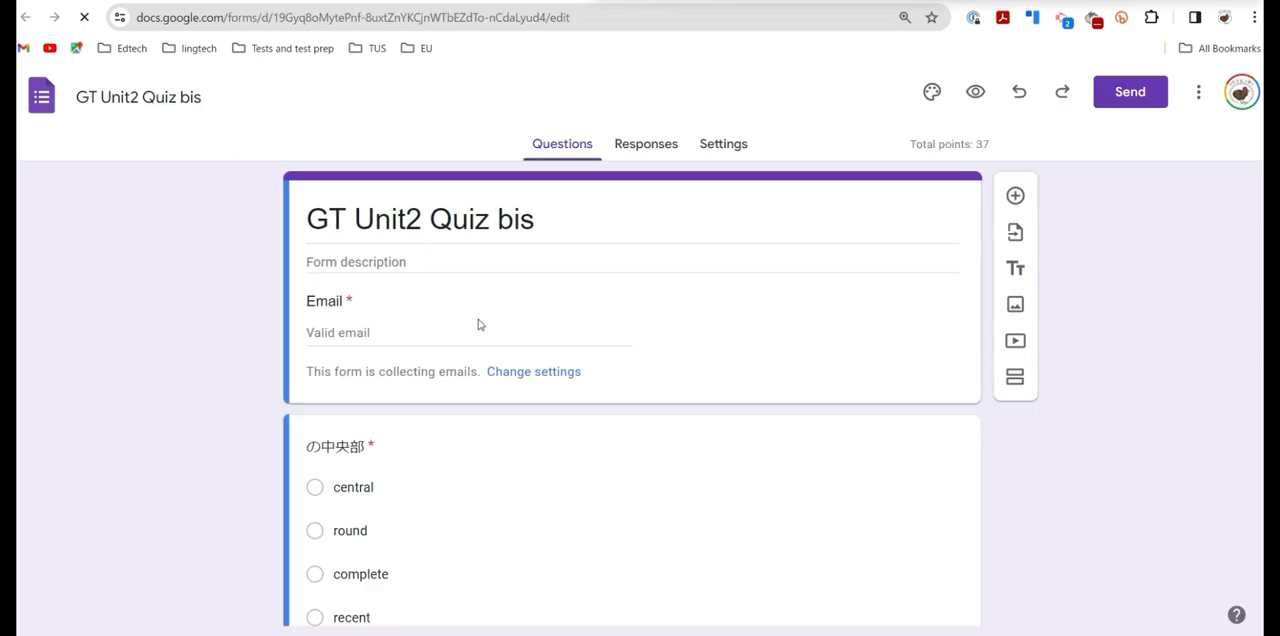
- Review the imported questions in the form, and open the respondent preview to examine the answer option order and points per question
{"action": "scroll", "coordinate": [492, 322], "scroll_direction": "down", "scroll_amount": 2}
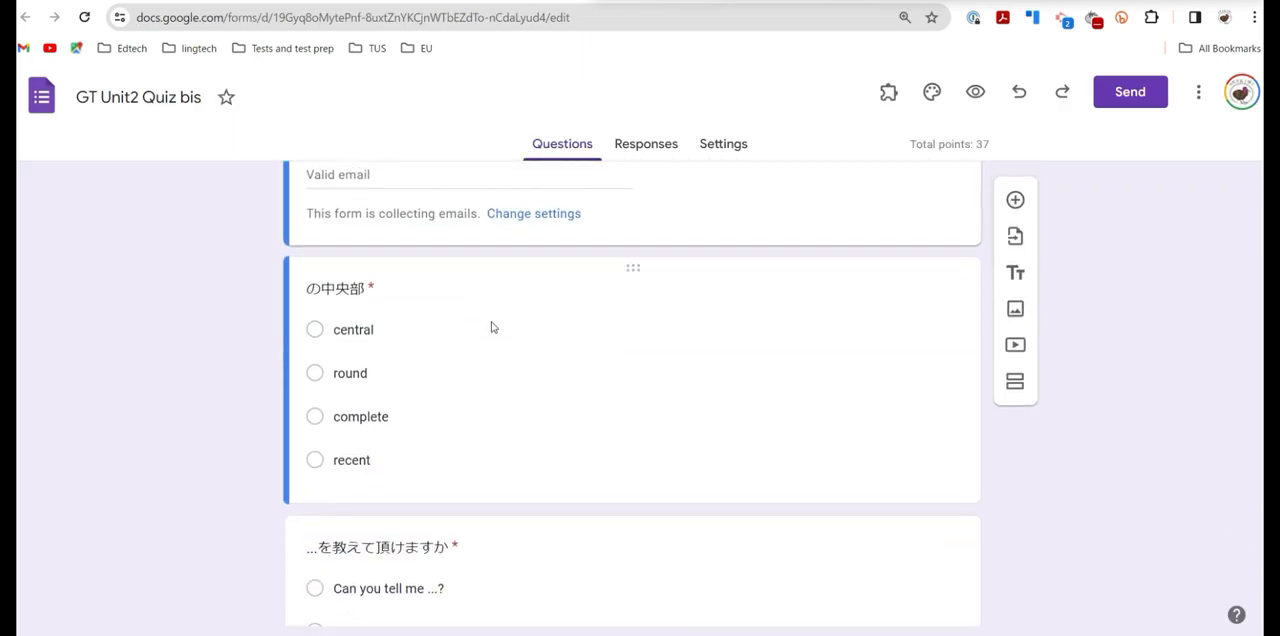
{"action": "scroll", "coordinate": [492, 322], "scroll_direction": "up", "scroll_amount": 2}
{"action": "scroll", "coordinate": [486, 334], "scroll_direction": "down", "scroll_amount": 2}
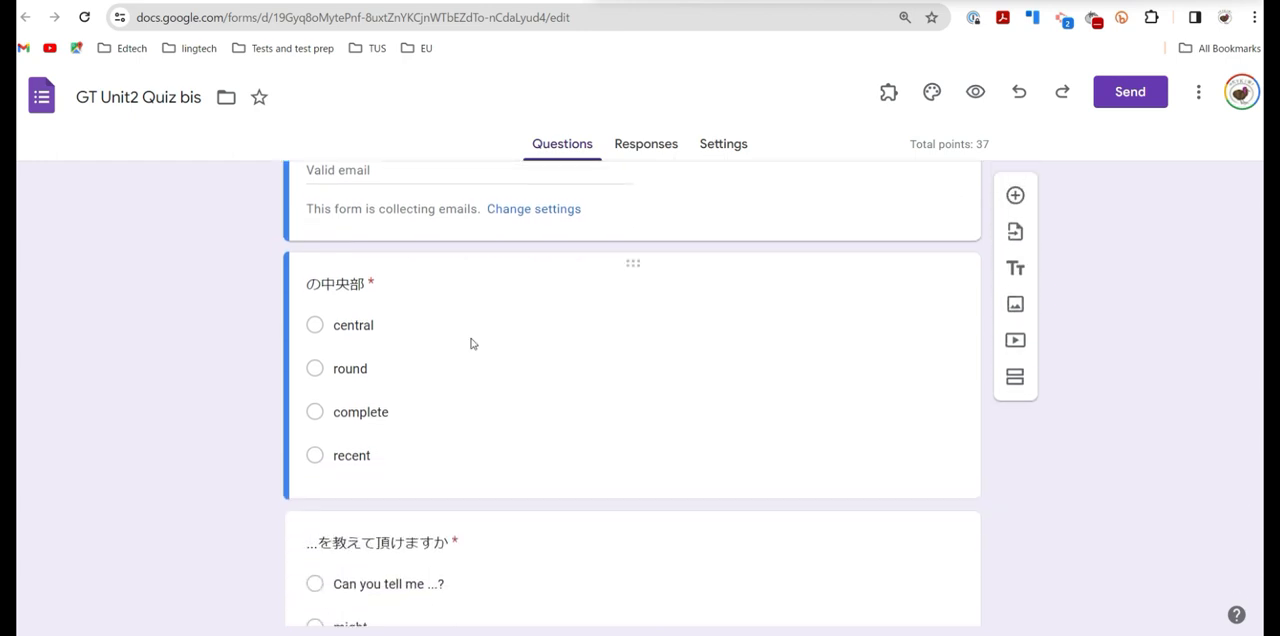
{"action": "scroll", "coordinate": [471, 343], "scroll_direction": "up", "scroll_amount": 1}
{"action": "left_click", "coordinate": [977, 93]}
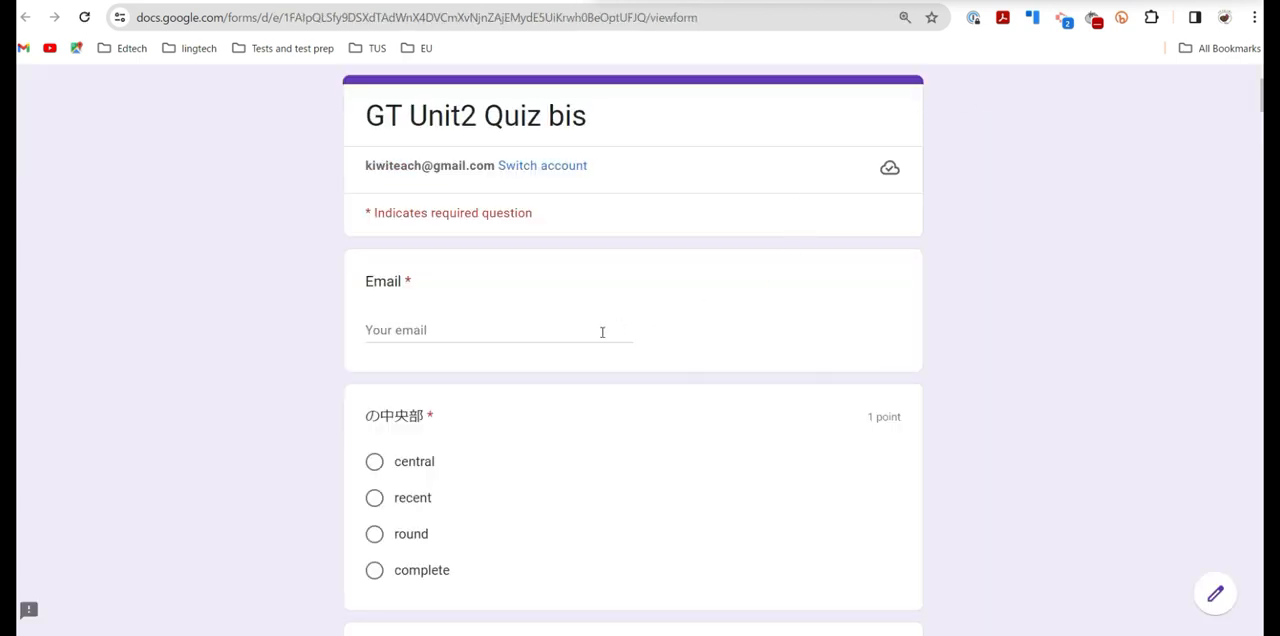
{"action": "scroll", "coordinate": [602, 332], "scroll_direction": "down", "scroll_amount": 1}
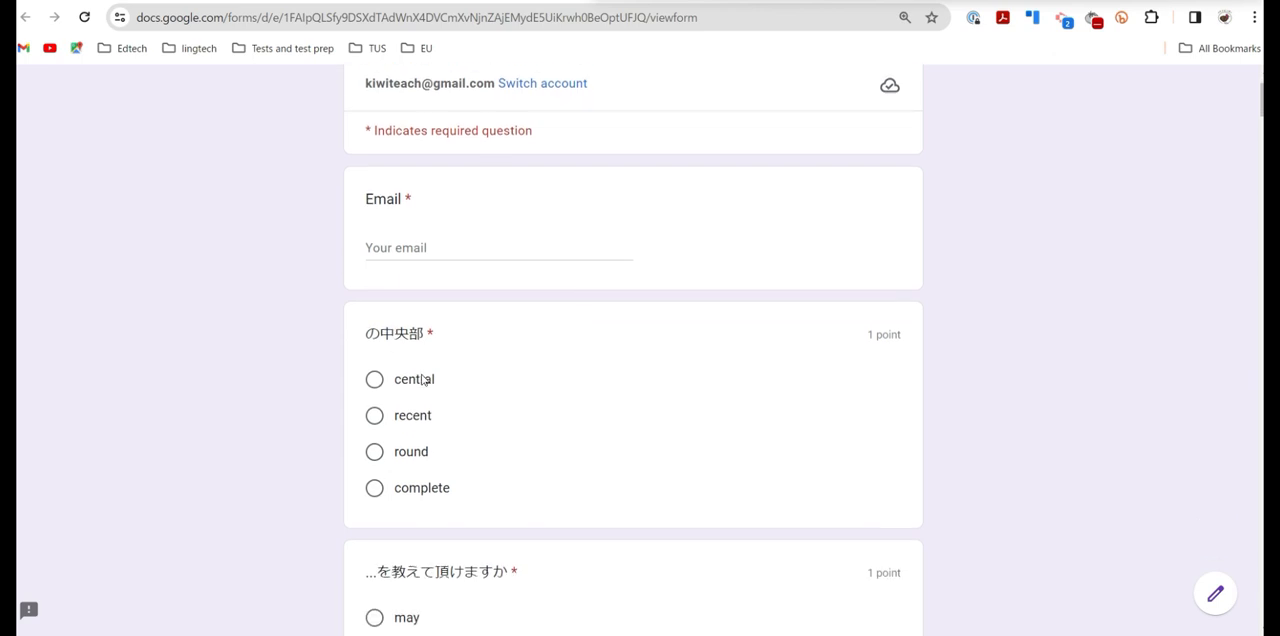
{"action": "scroll", "coordinate": [660, 354], "scroll_direction": "down", "scroll_amount": 2}
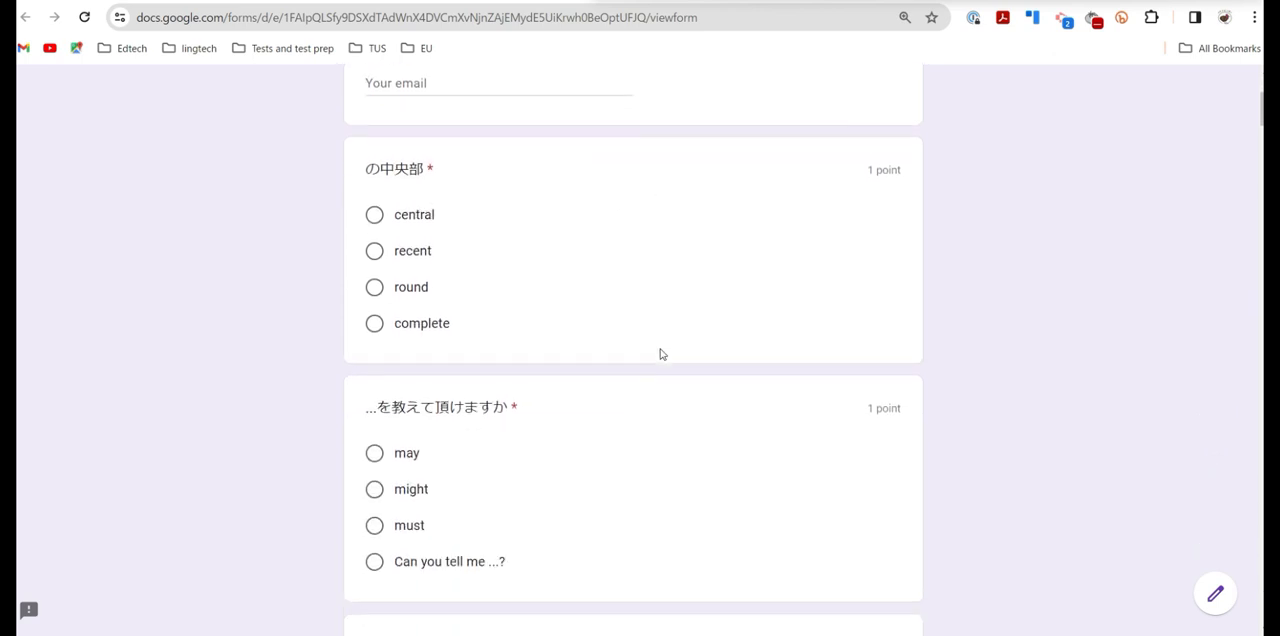
{"action": "scroll", "coordinate": [660, 354], "scroll_direction": "down", "scroll_amount": 1}
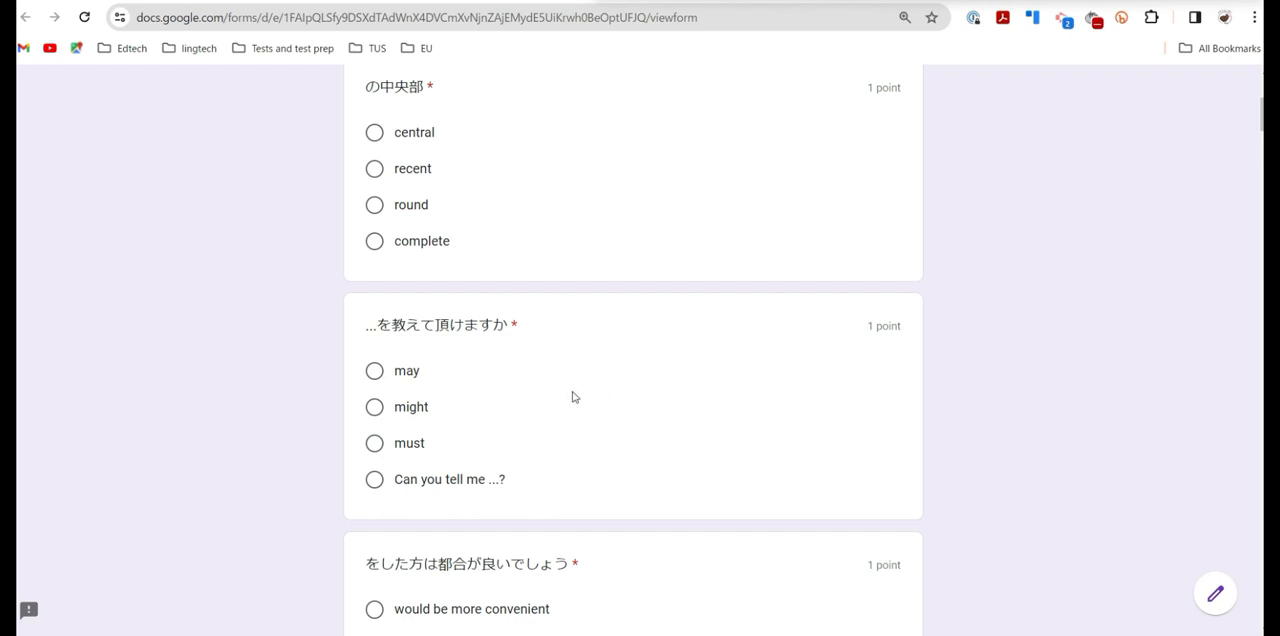
{"action": "scroll", "coordinate": [561, 393], "scroll_direction": "down", "scroll_amount": 1}
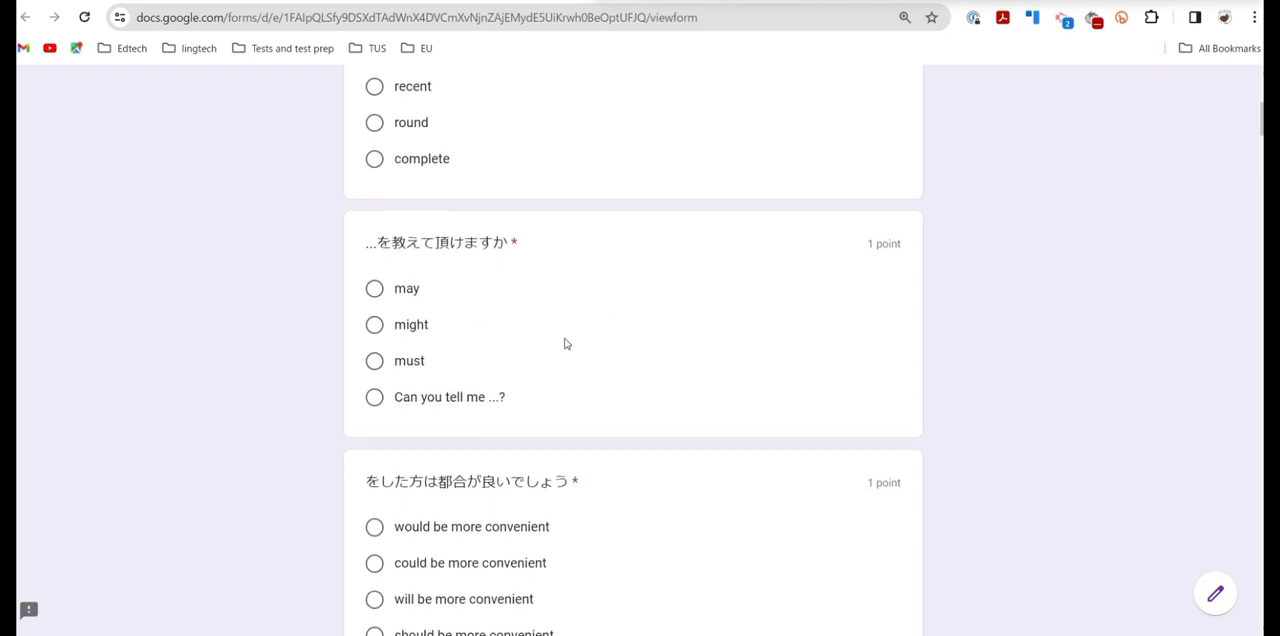
{"action": "scroll", "coordinate": [565, 343], "scroll_direction": "down", "scroll_amount": 2}
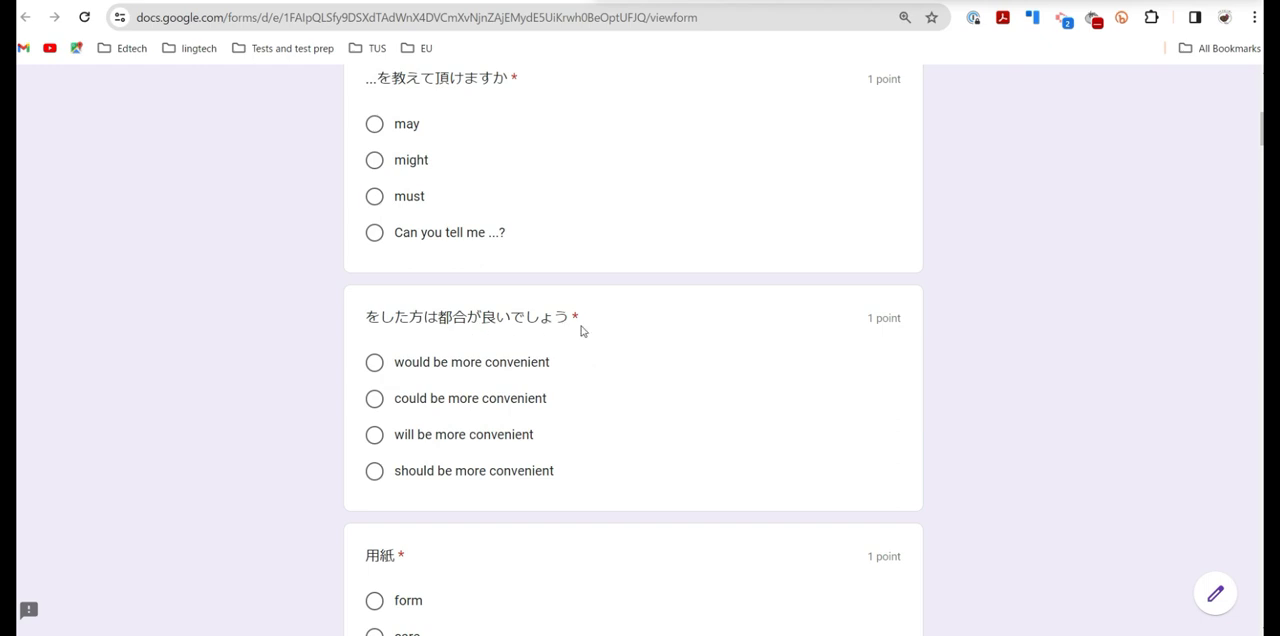
{"action": "scroll", "coordinate": [581, 331], "scroll_direction": "down", "scroll_amount": 2}
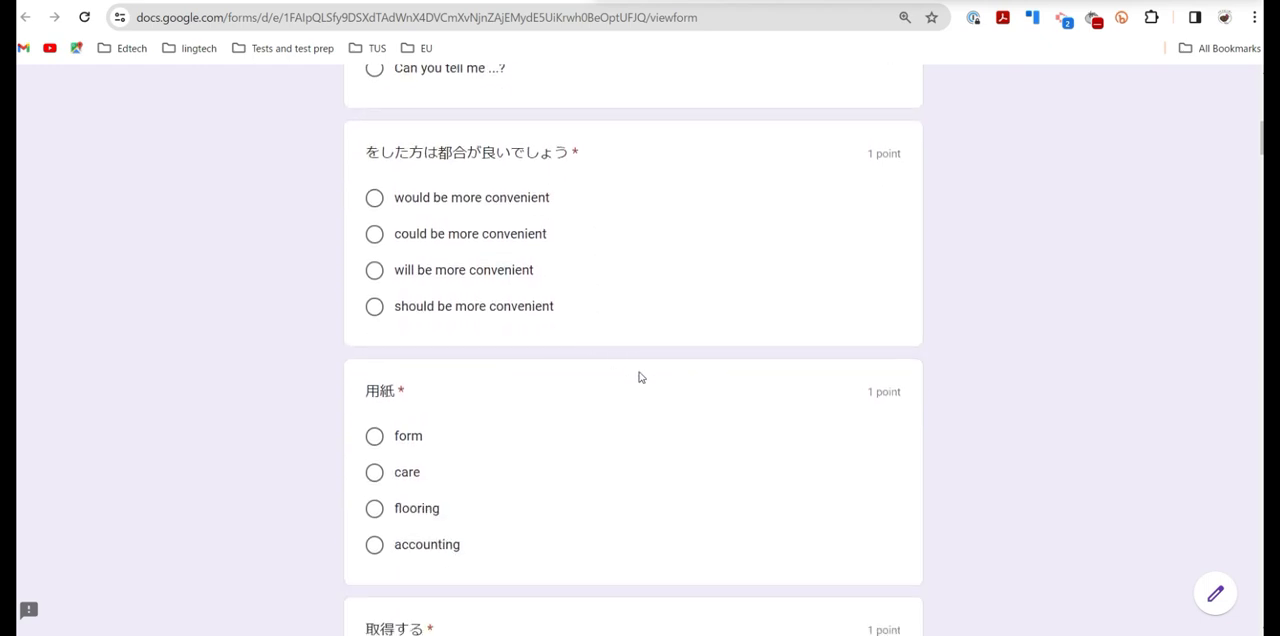
{"action": "scroll", "coordinate": [640, 377], "scroll_direction": "down", "scroll_amount": 2}
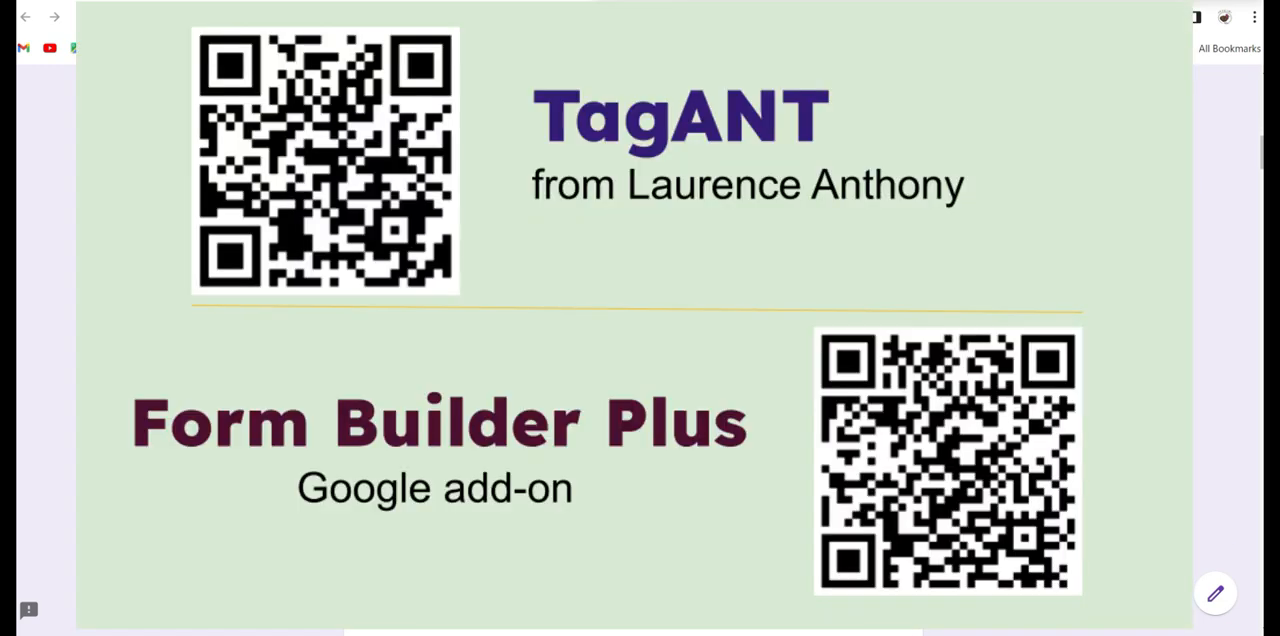